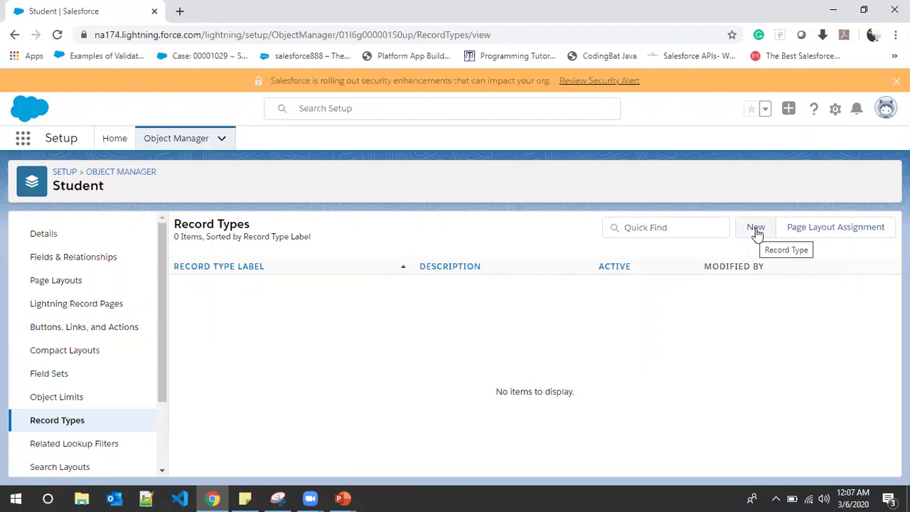
Step: Start a new record type for the Student object from its empty Record Types list
left_click(756, 229)
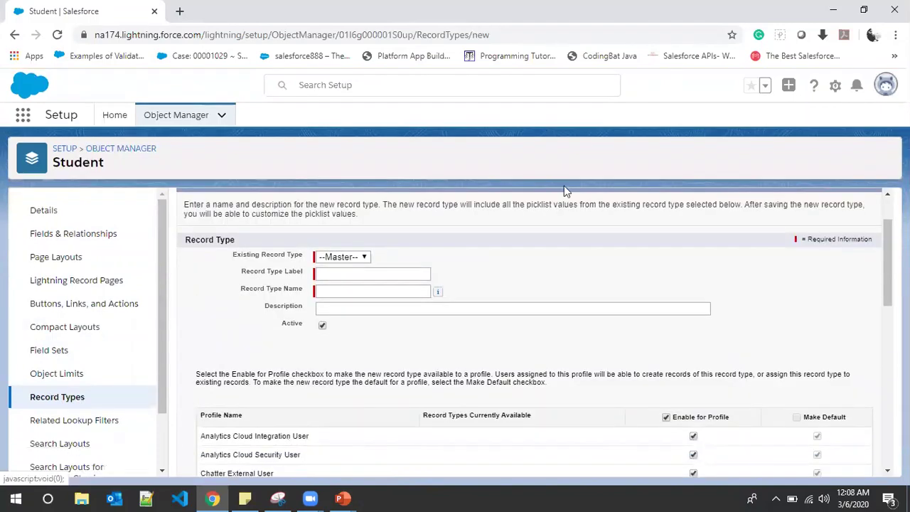
Step: Define the CSE Grads record type (name CSE_Grads) from Master, active and enabled for all profiles
left_click(335, 256)
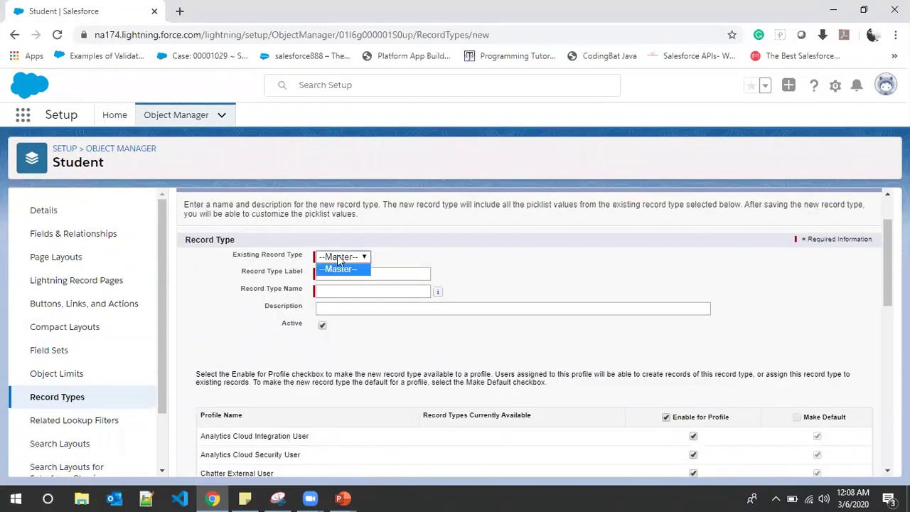
left_click(365, 260)
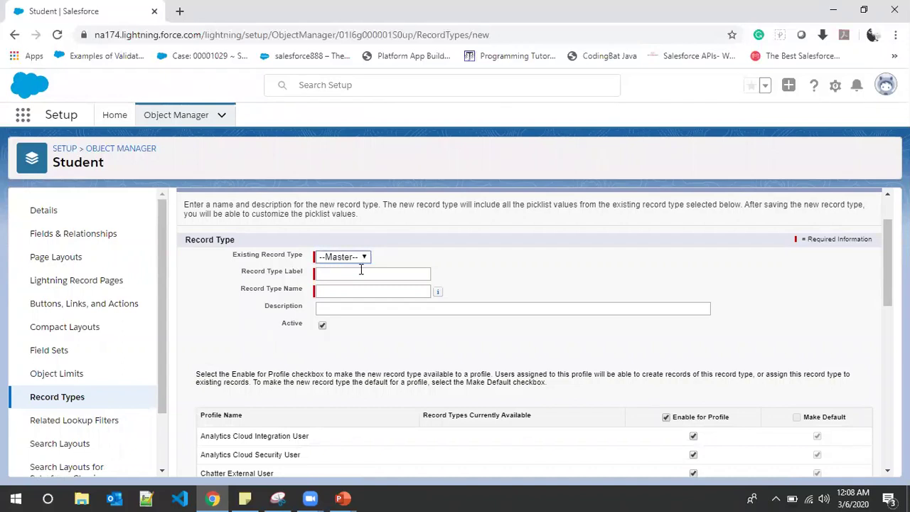
left_click(361, 270)
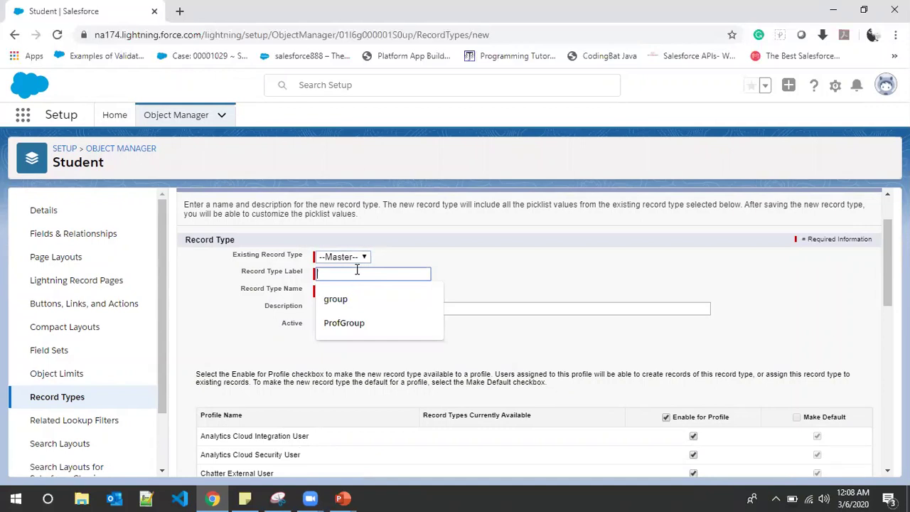
left_click(277, 281)
left_click(337, 273)
type("CS")
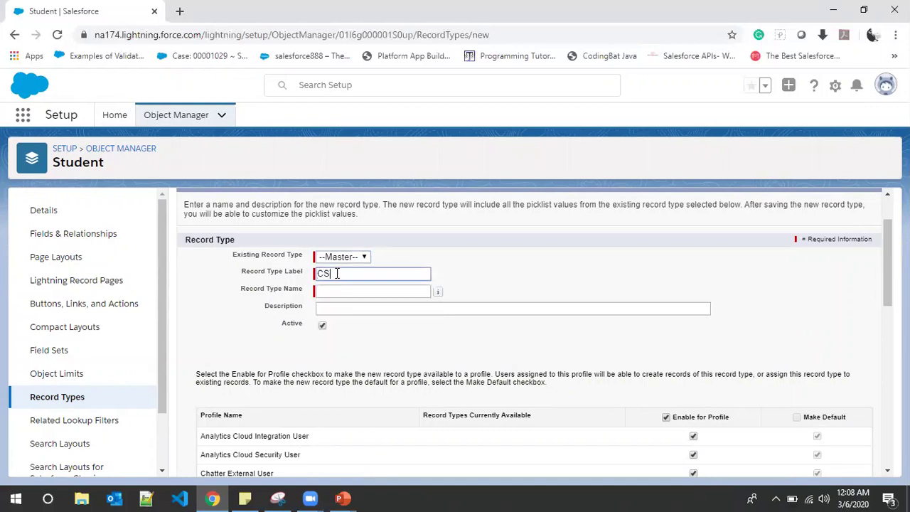
type("E Grads")
key("Tab")
scroll(413, 309, "down", 1)
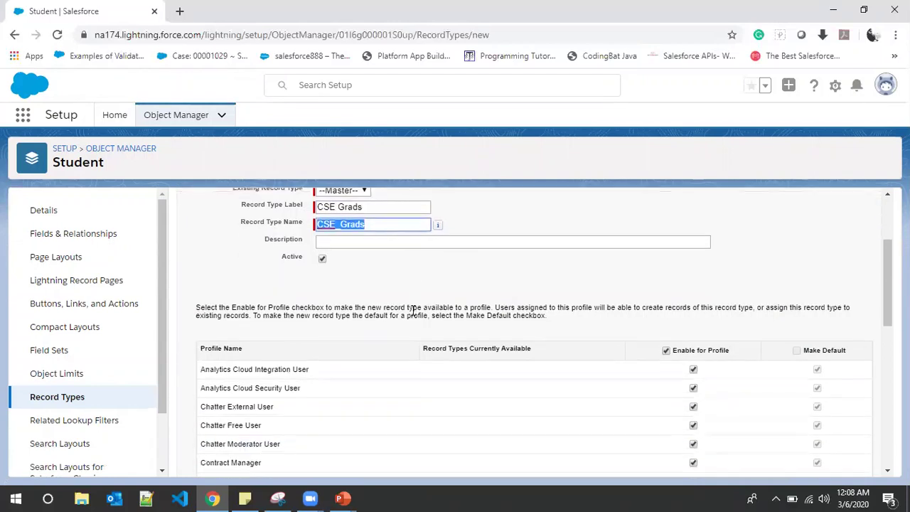
scroll(349, 287, "down", 3)
scroll(474, 280, "down", 4)
scroll(826, 417, "up", 10)
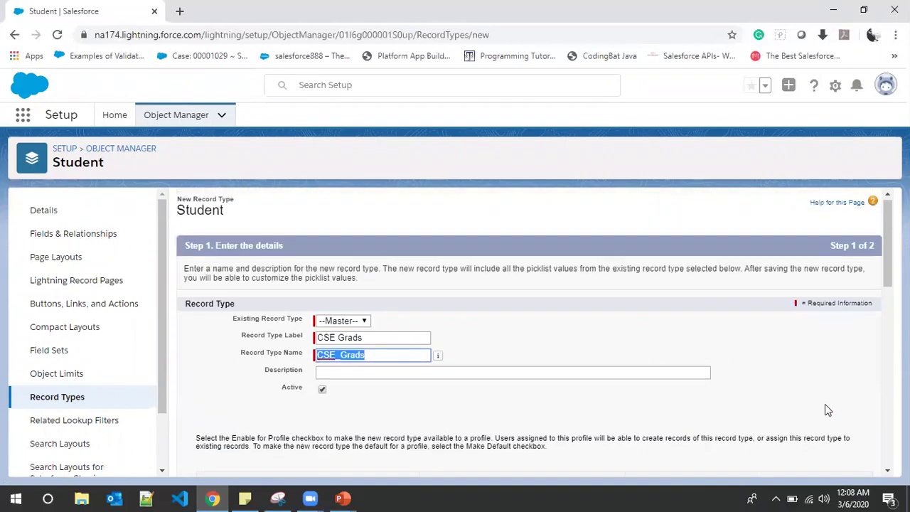
scroll(818, 356, "down", 10)
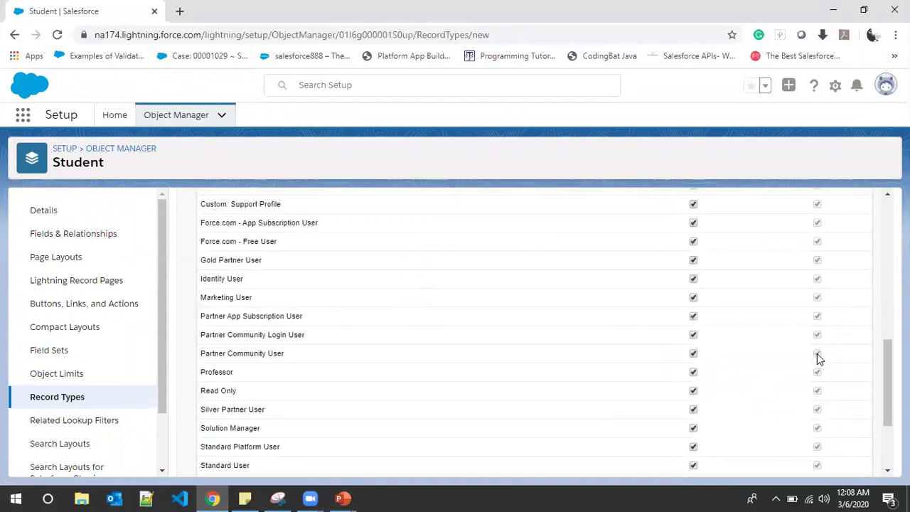
left_click(832, 460)
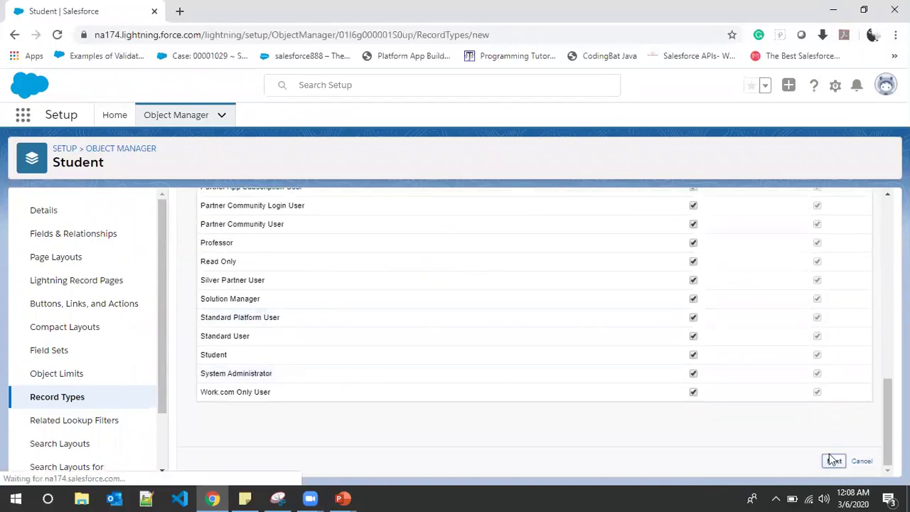
Step: Save CSE Grads with Student Layout applied to all profiles, then begin another record type
scroll(781, 406, "down", 1)
scroll(780, 406, "down", 2)
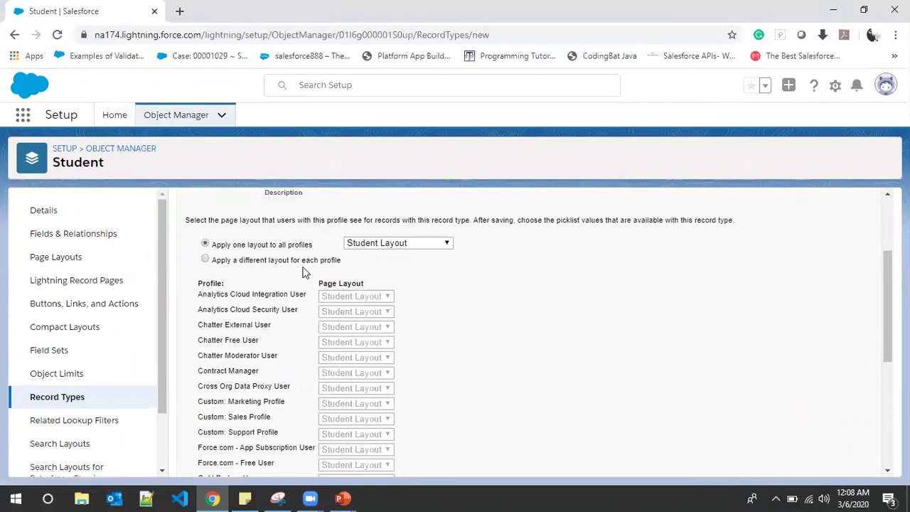
scroll(315, 319, "down", 1)
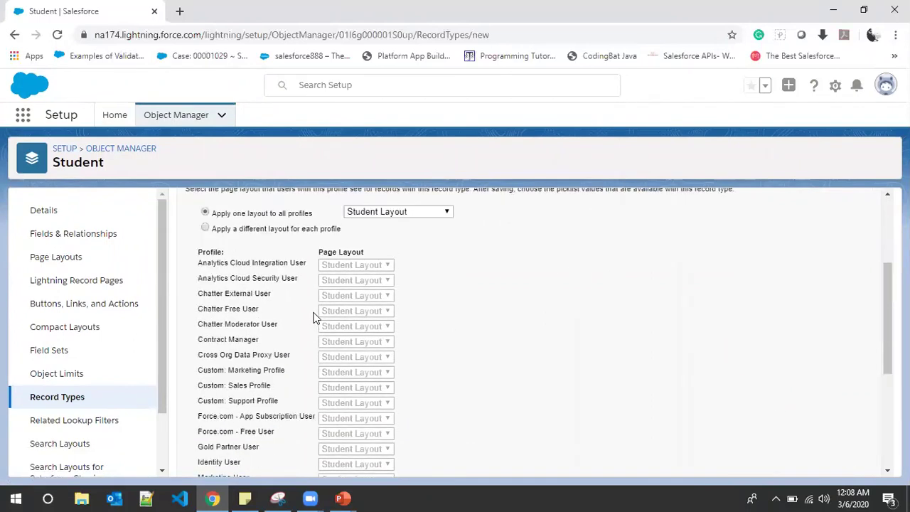
scroll(315, 317, "up", 3)
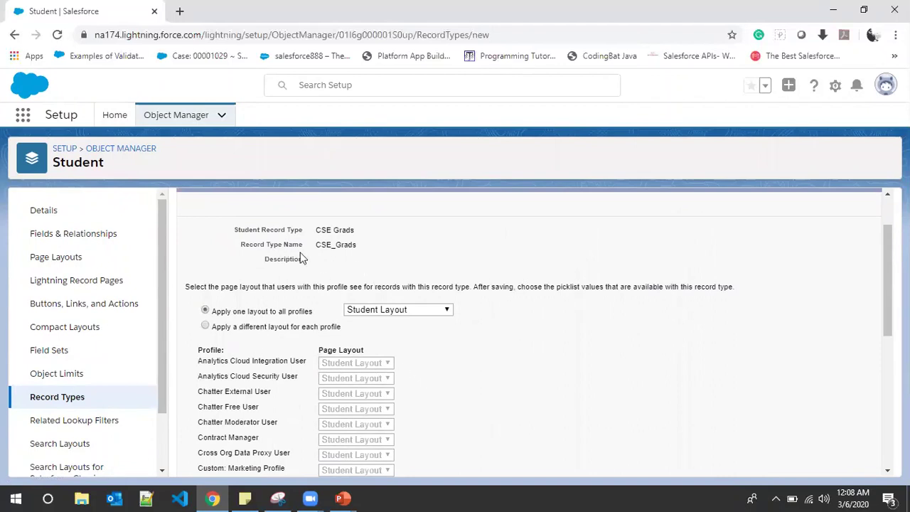
left_click_drag(318, 244, 370, 246)
scroll(685, 313, "down", 10)
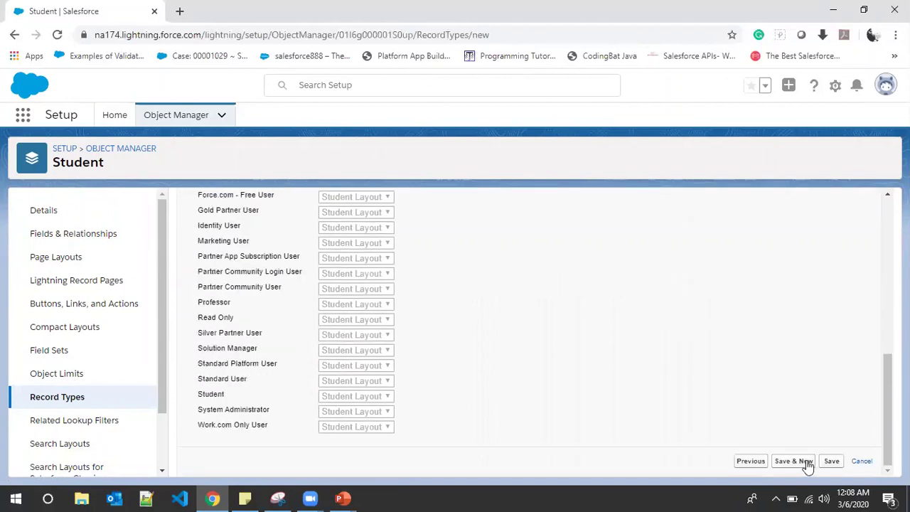
left_click(809, 466)
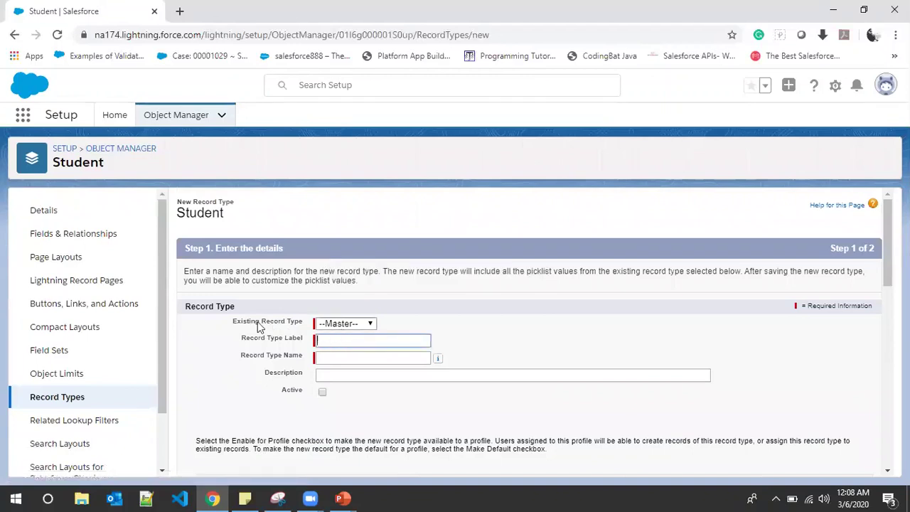
Step: Enter label 'Non-CSE Grads' (name Non_CSE_Grads), mark it active and enable it for every profile
left_click(332, 338)
left_click(345, 413)
left_click(319, 340)
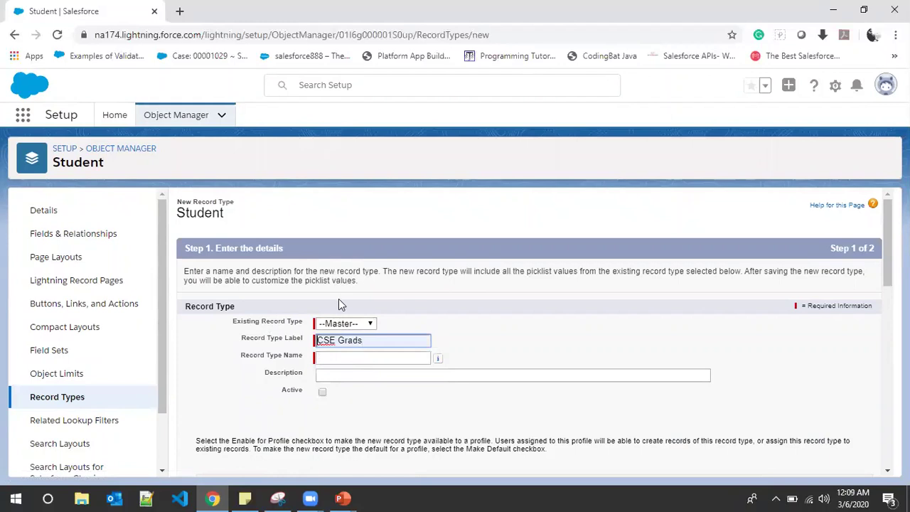
type("NO")
key("BackSpace")
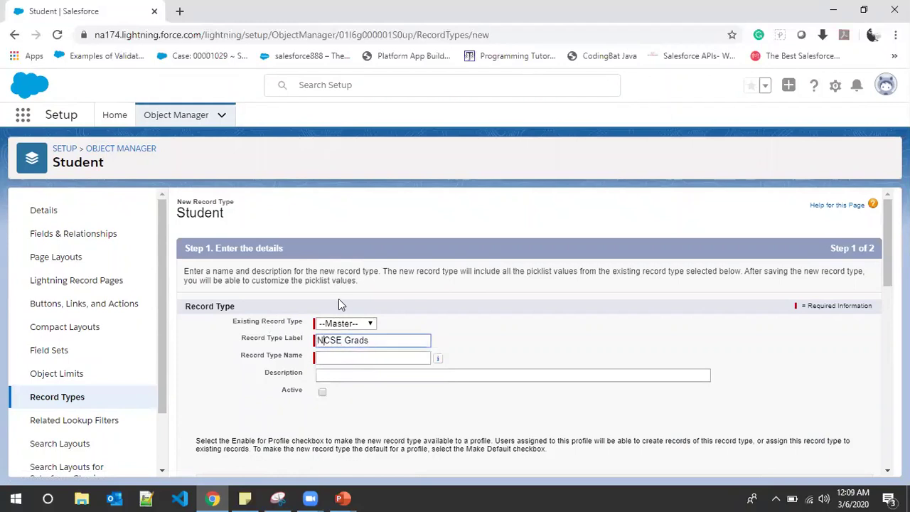
type("on-")
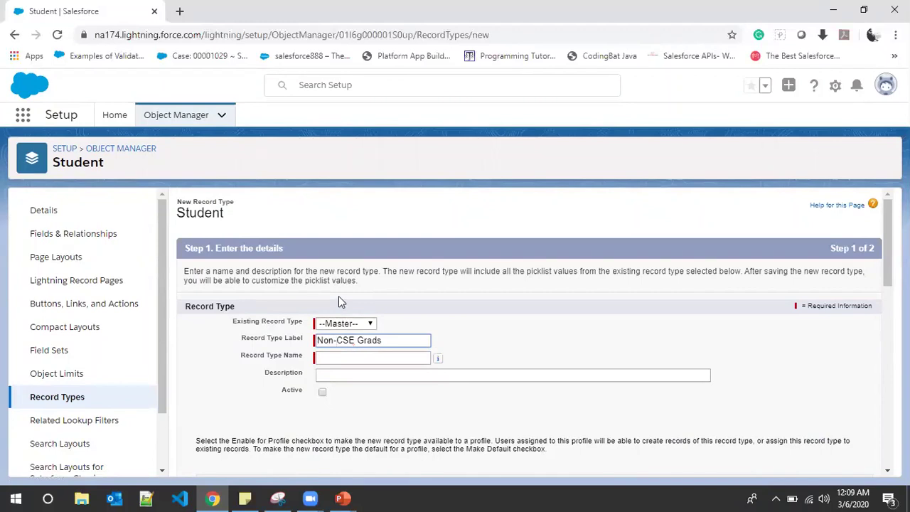
left_click(341, 357)
scroll(506, 373, "down", 1)
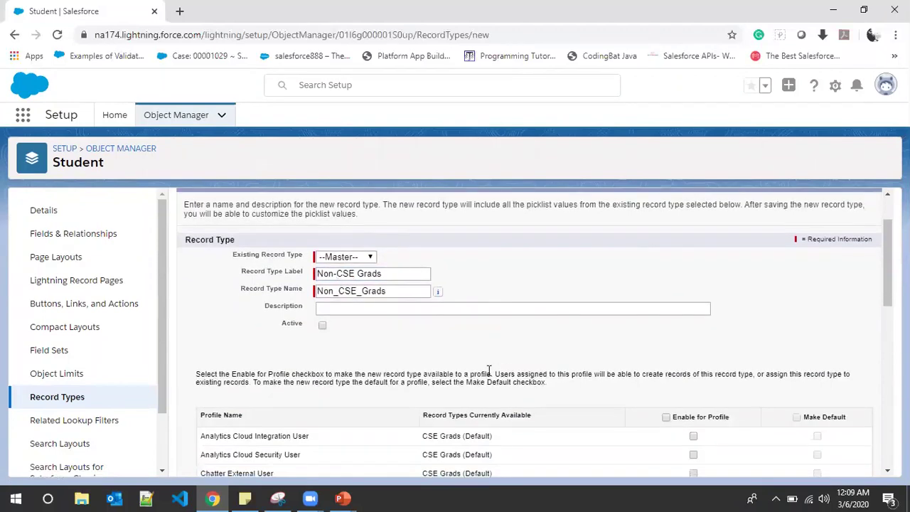
left_click(322, 326)
scroll(796, 331, "down", 2)
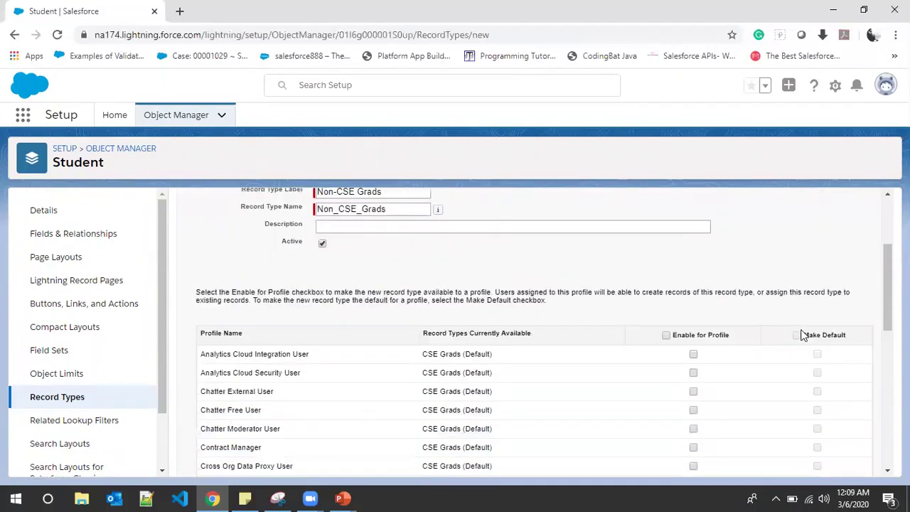
left_click(665, 284)
scroll(782, 288, "down", 5)
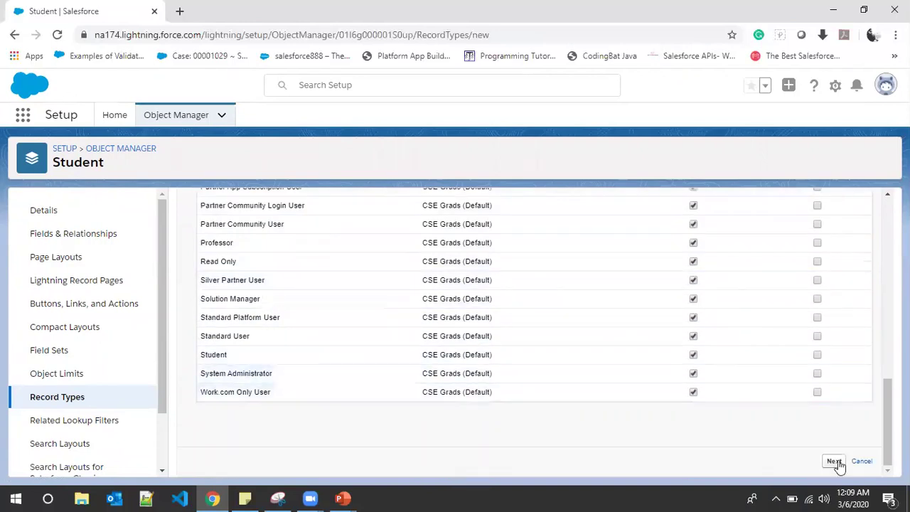
Step: Keep Student Layout for all profiles and save the Non-CSE Grads record type
left_click(836, 461)
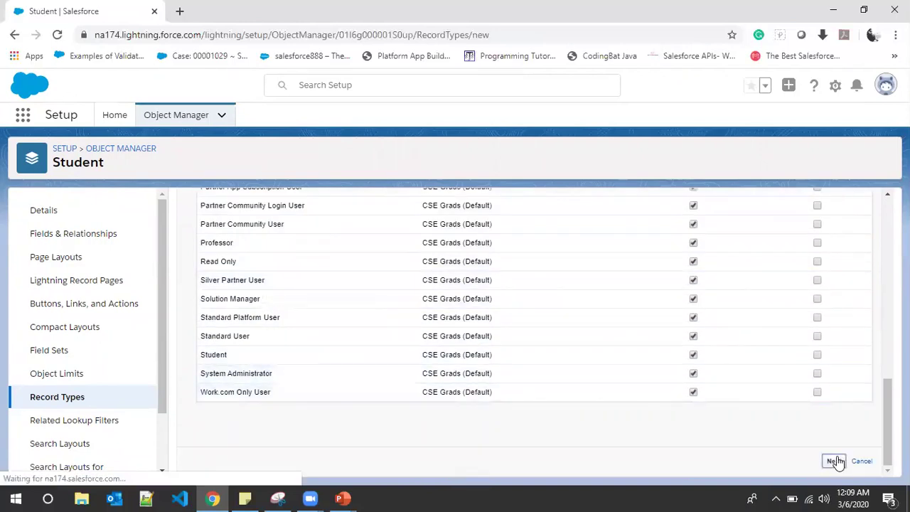
scroll(739, 434, "down", 3)
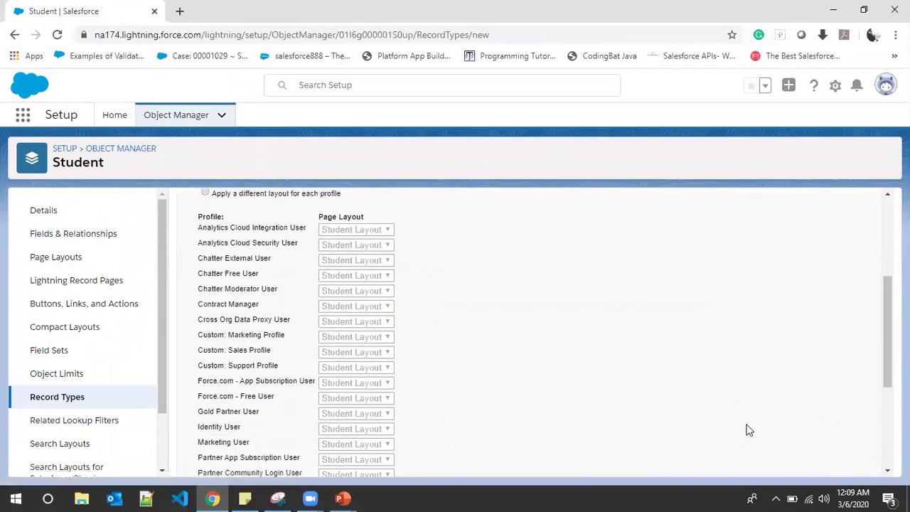
scroll(743, 426, "down", 3)
left_click(830, 462)
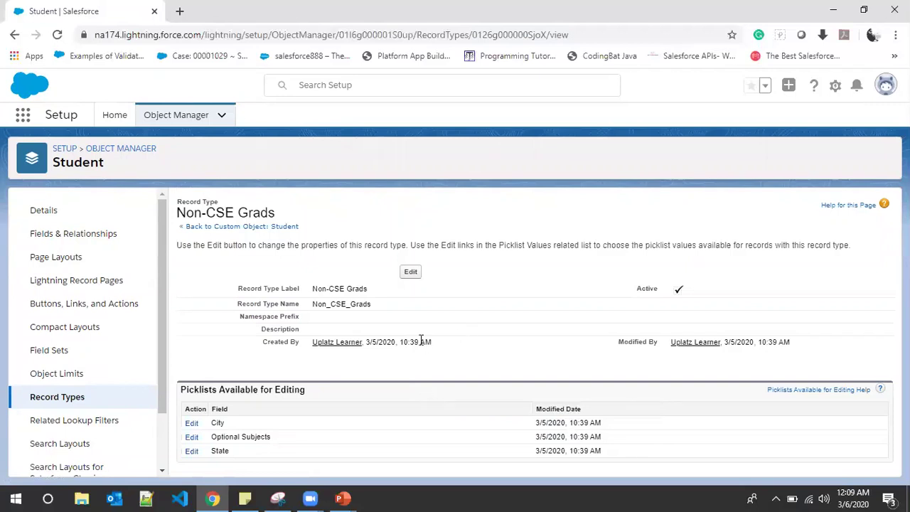
Step: Review the Student record types list showing CSE Grads and Non-CSE Grads active, then open a blank browser tab
left_click(65, 401)
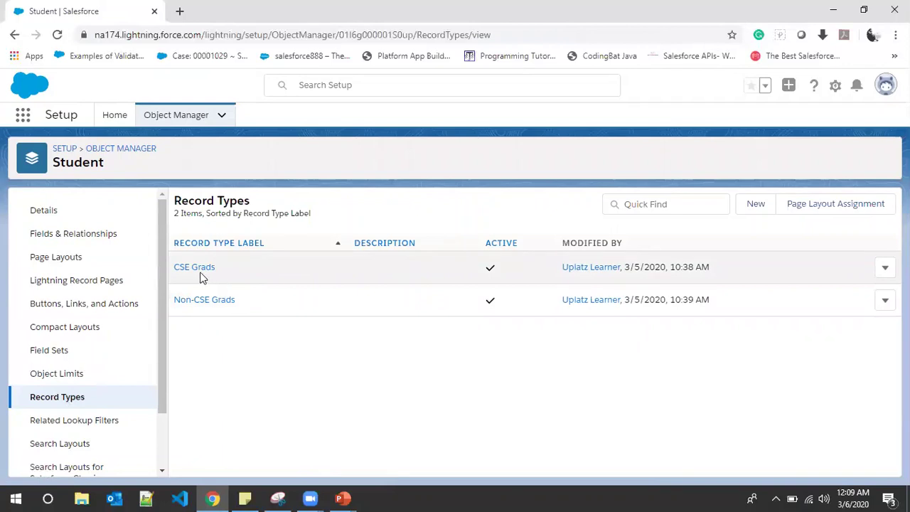
left_click(884, 269)
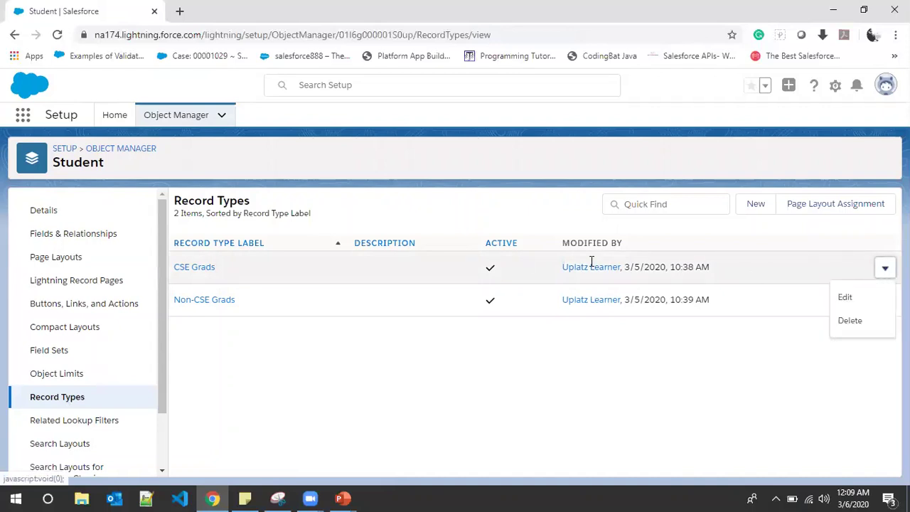
left_click(606, 353)
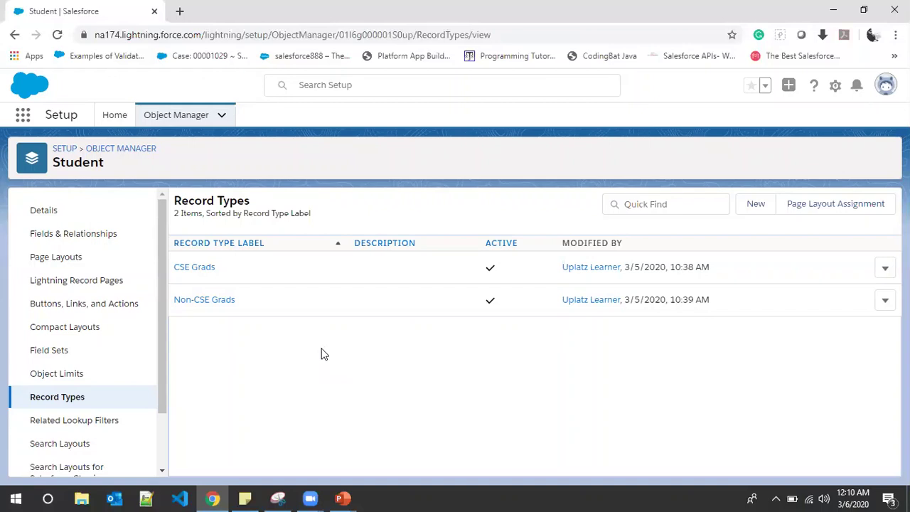
left_click(179, 11)
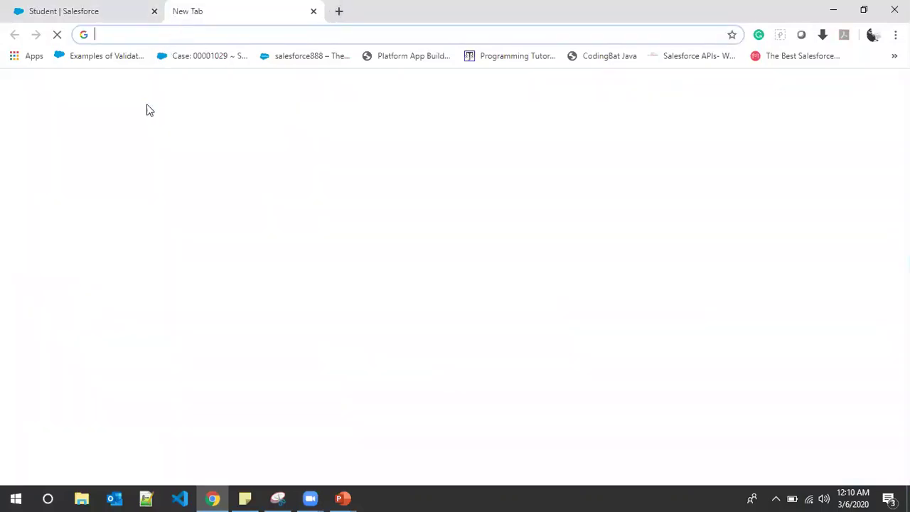
Step: Open the Uplatz University Students list in a new tab via an App Launcher search for 'student'
left_click(79, 9)
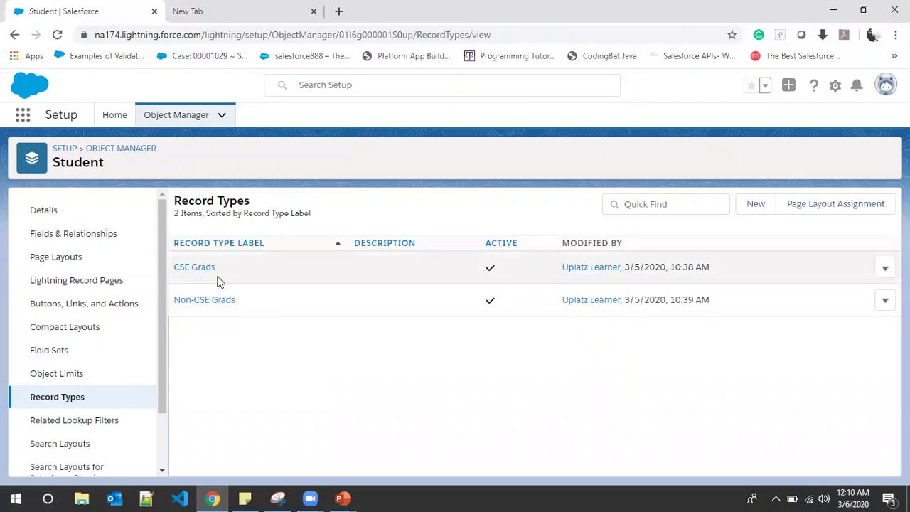
left_click(22, 122)
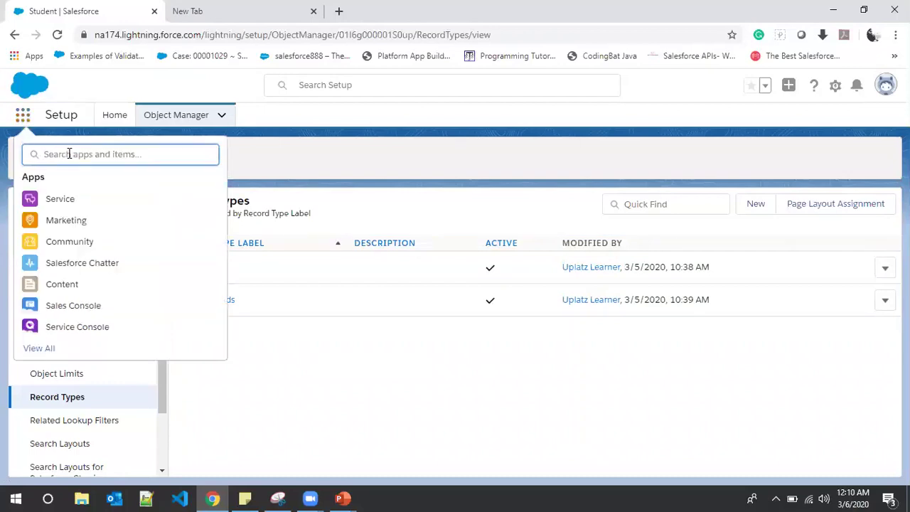
type("student")
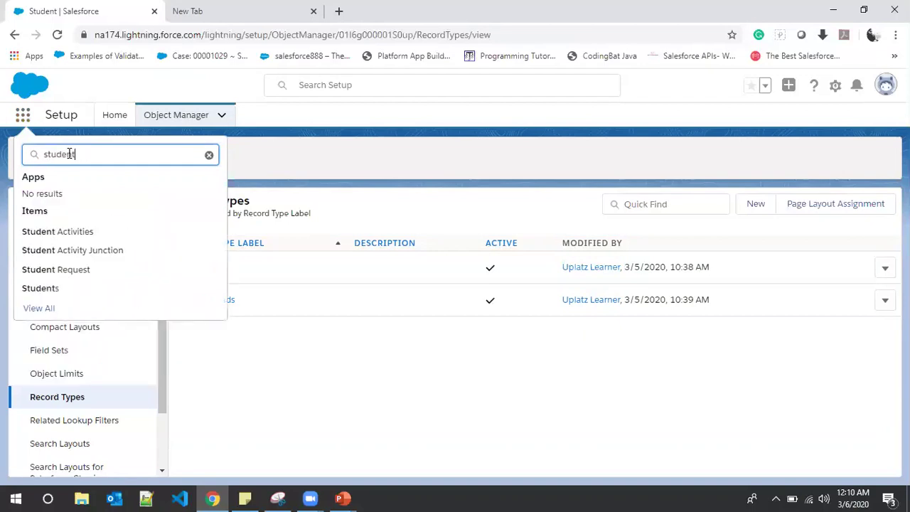
right_click(37, 291)
left_click(64, 300)
left_click(253, 10)
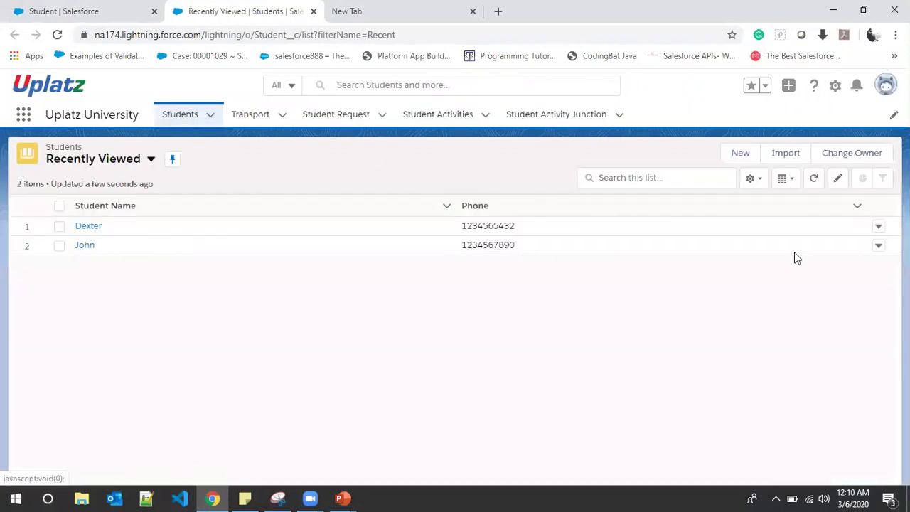
Step: Start a CSE Grads student, review its seven Optional Subjects, then cancel and return to Setup
left_click(739, 155)
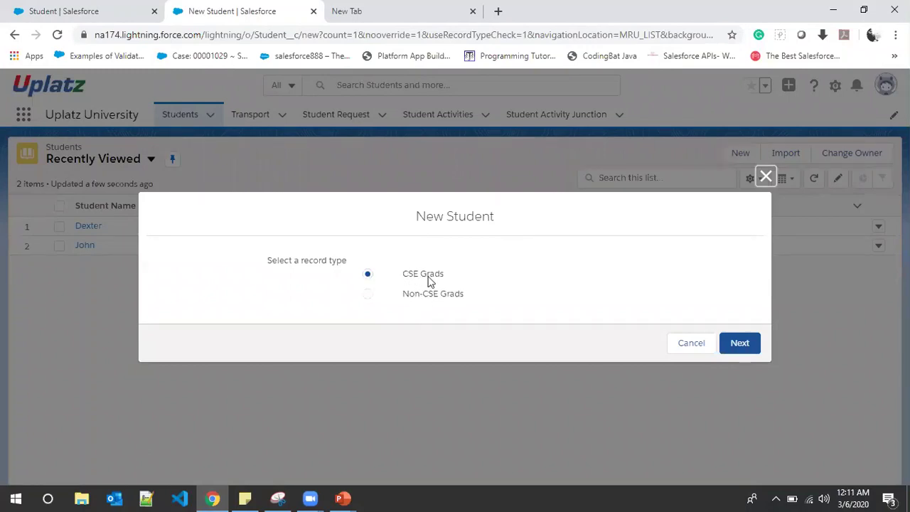
left_click(739, 345)
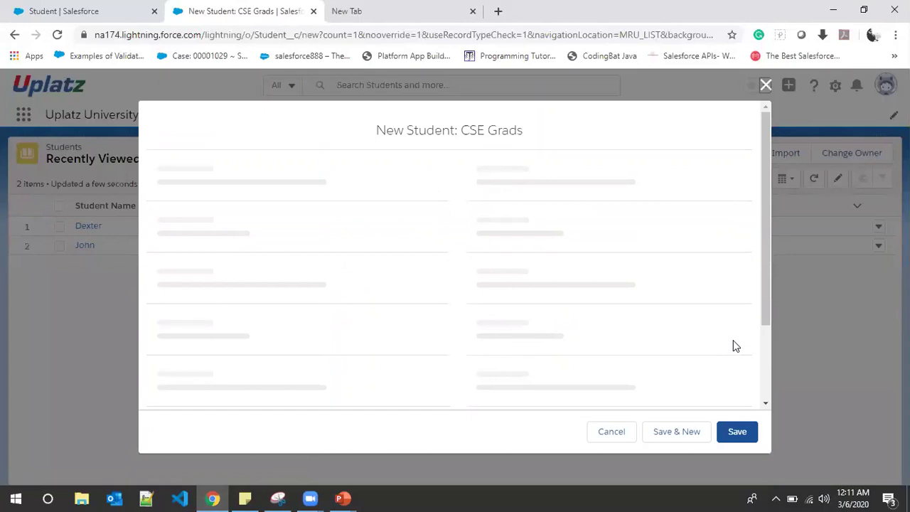
scroll(736, 345, "down", 3)
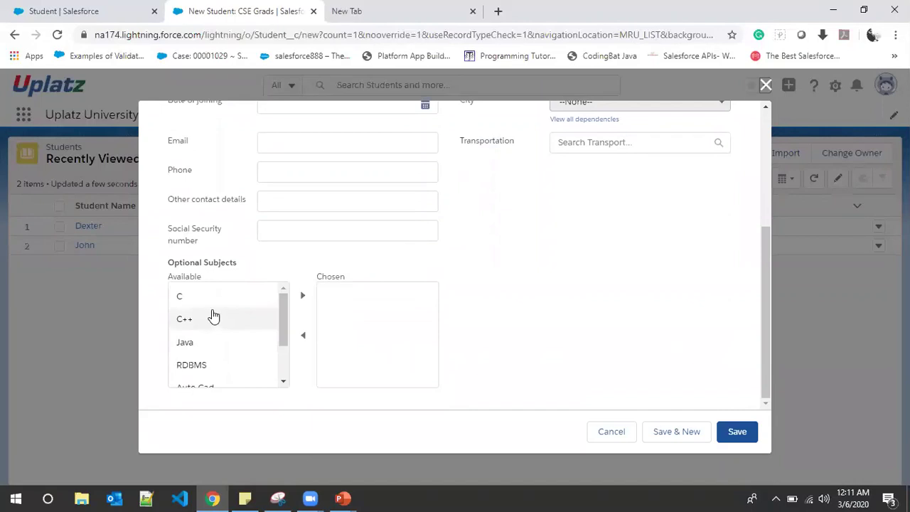
left_click_drag(280, 314, 283, 359)
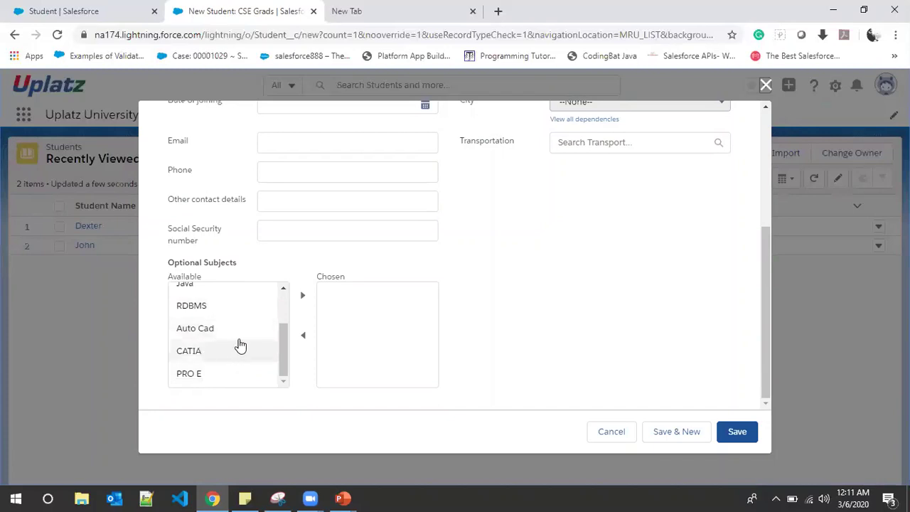
scroll(239, 346, "up", 2)
scroll(241, 344, "up", 3)
scroll(240, 342, "down", 2)
scroll(239, 340, "down", 1)
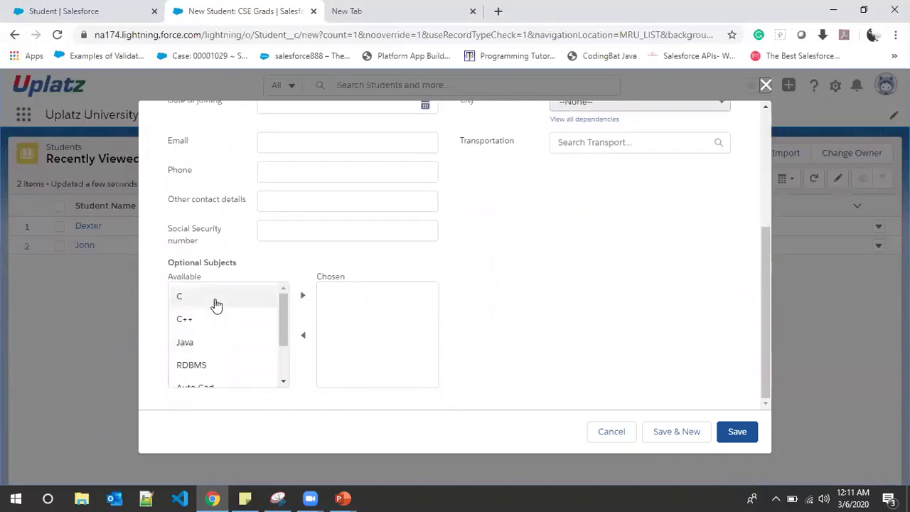
scroll(216, 324, "down", 1)
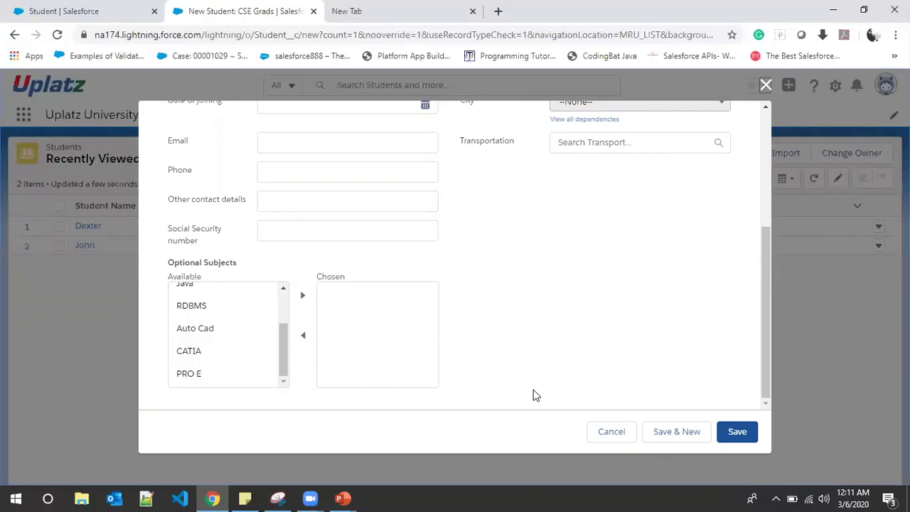
left_click(605, 440)
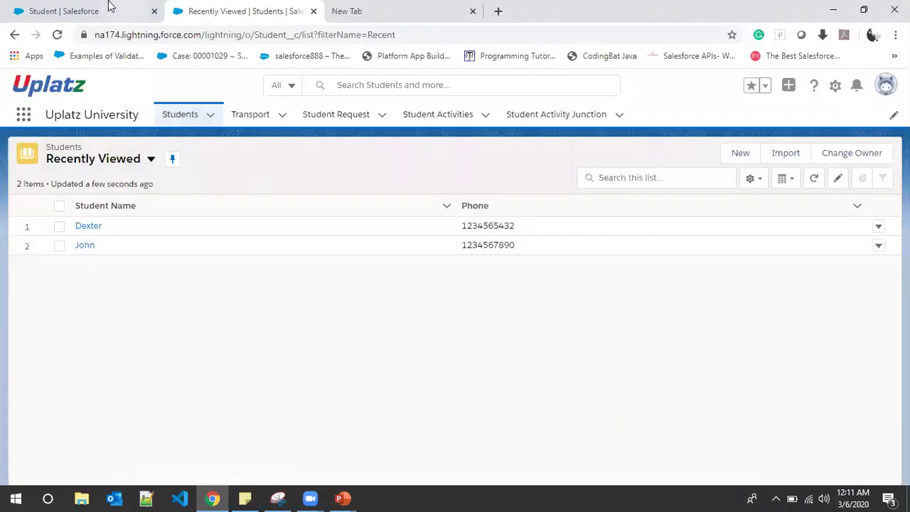
left_click(107, 8)
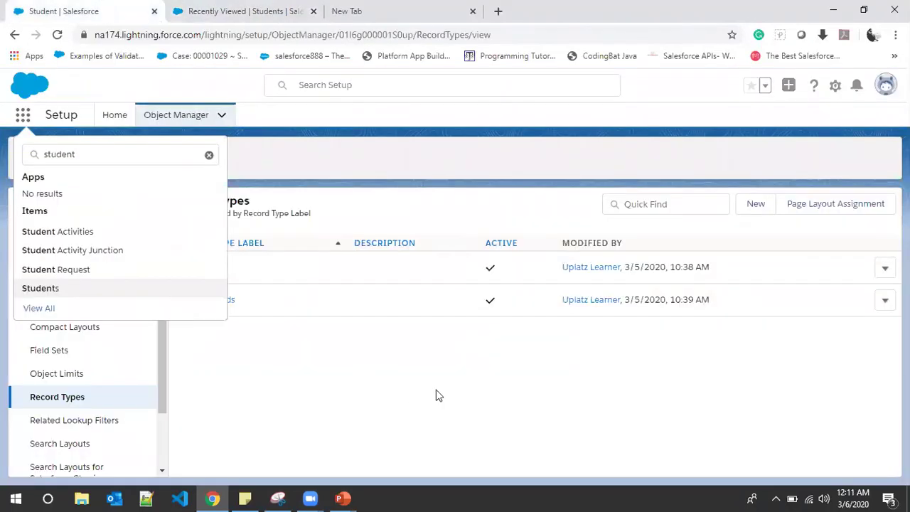
Step: Open the CSE Grads record type detail page from the Student Record Types list
left_click(883, 269)
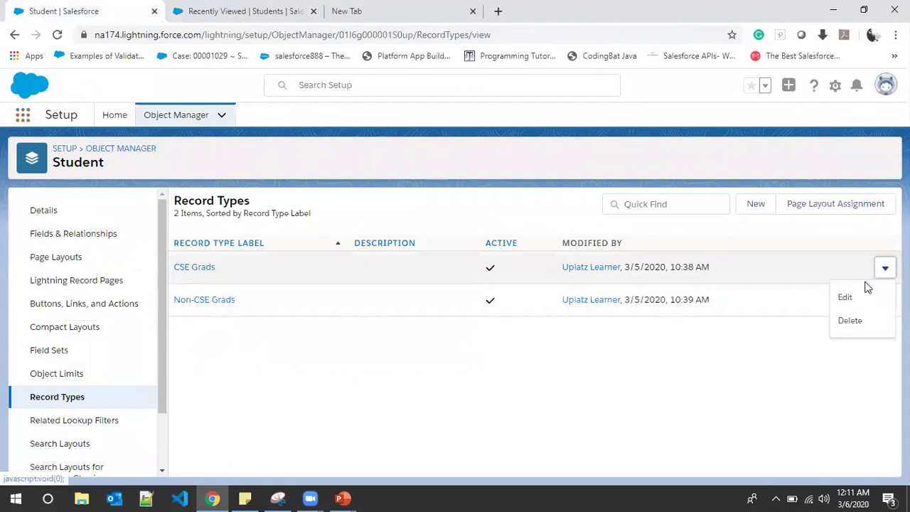
left_click(189, 274)
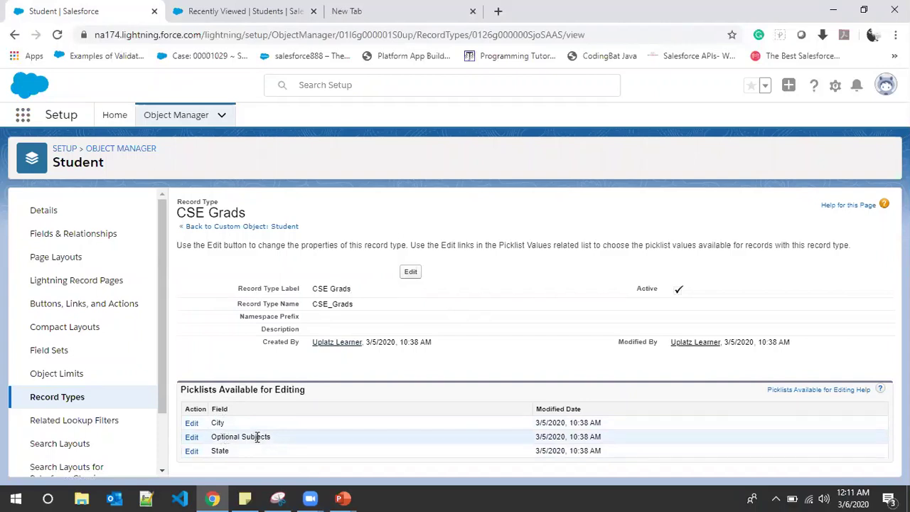
Step: Remove Auto Cad, CATIA and PRO E from CSE Grads Optional Subjects, keeping C, C++, Java, RDBMS
left_click(192, 437)
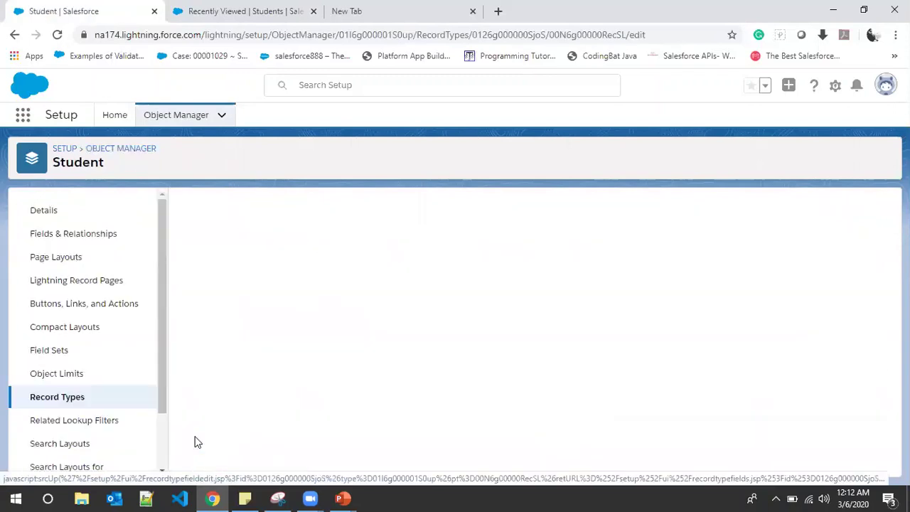
scroll(330, 367, "down", 3)
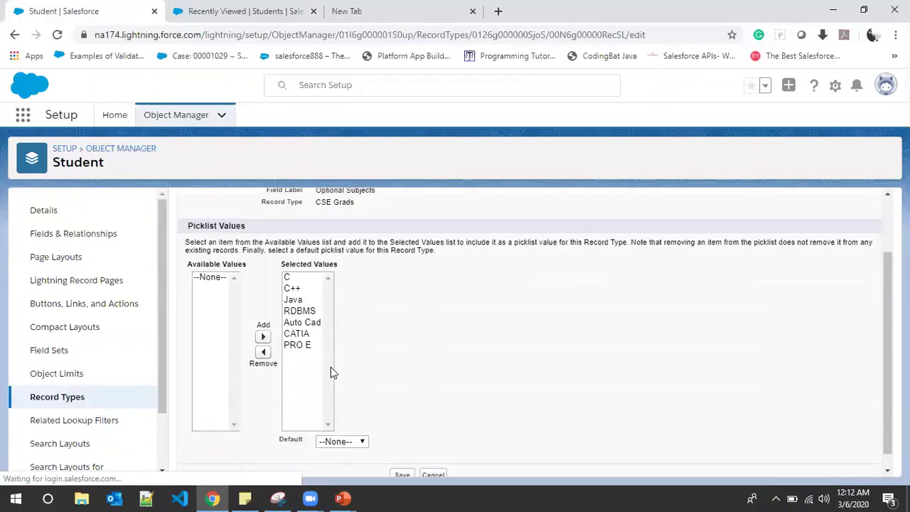
left_click(303, 306)
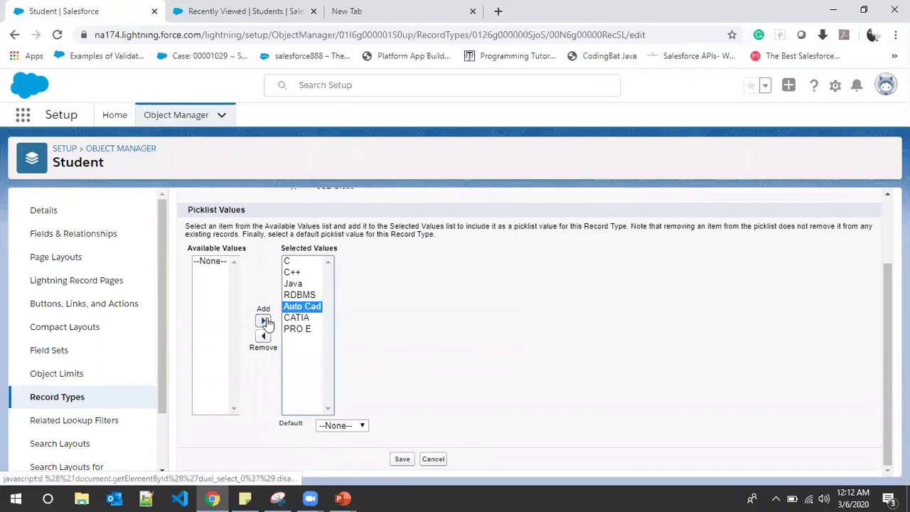
left_click(263, 336)
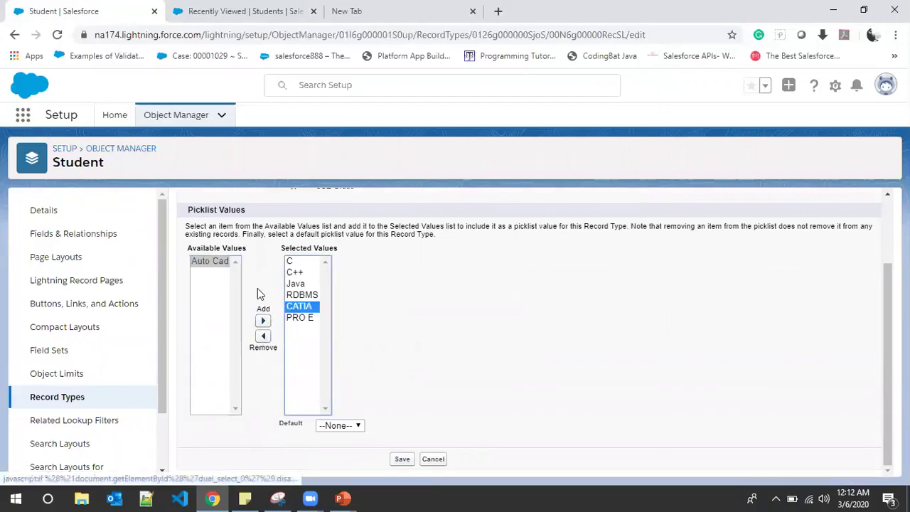
left_click(263, 336)
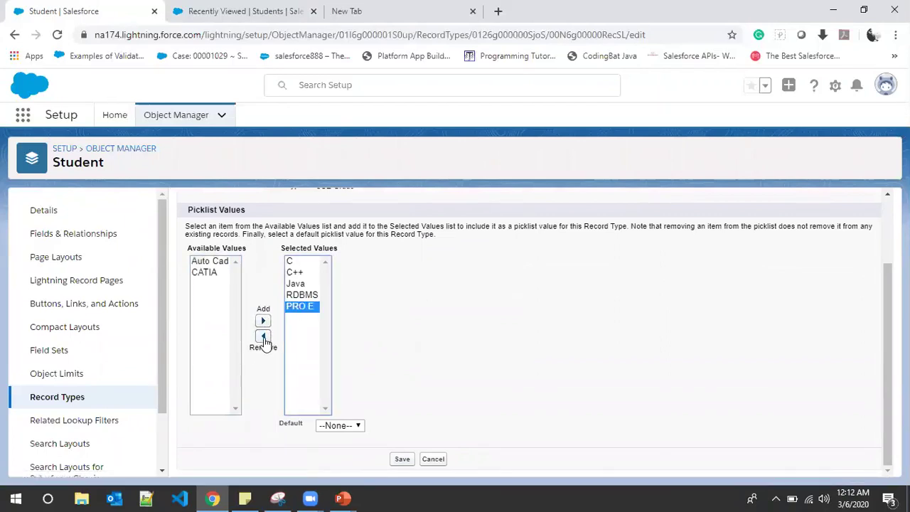
left_click(262, 336)
left_click(402, 459)
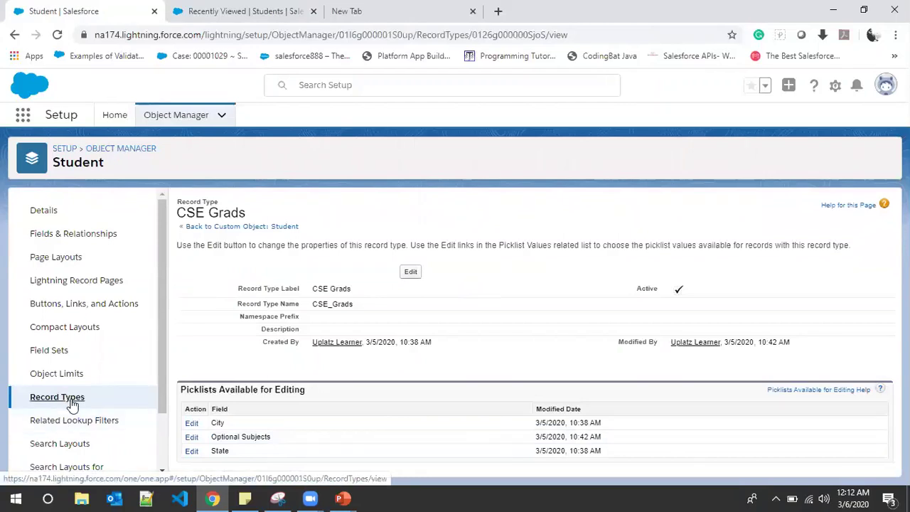
left_click(72, 403)
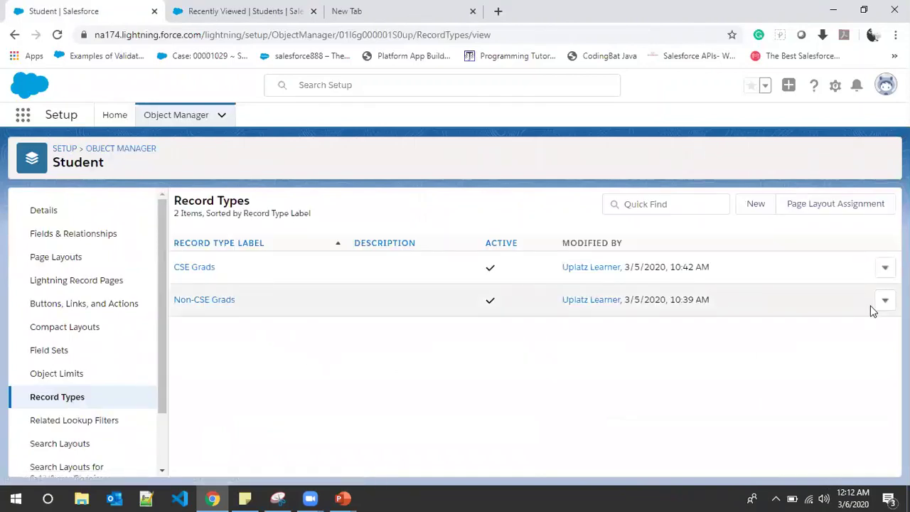
Step: In Non-CSE Grads, remove C, C++, Java and RDBMS from Optional Subjects, keeping Auto Cad, CATIA, PRO E
left_click(197, 301)
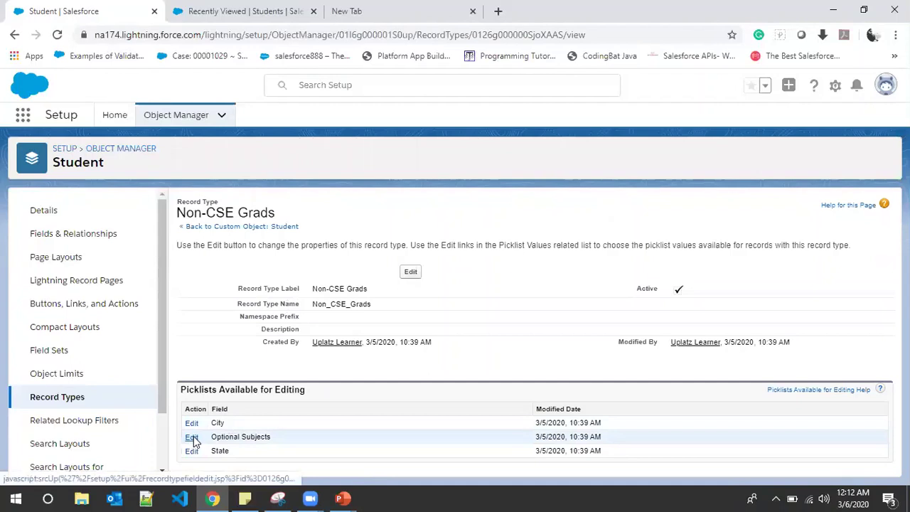
left_click(193, 438)
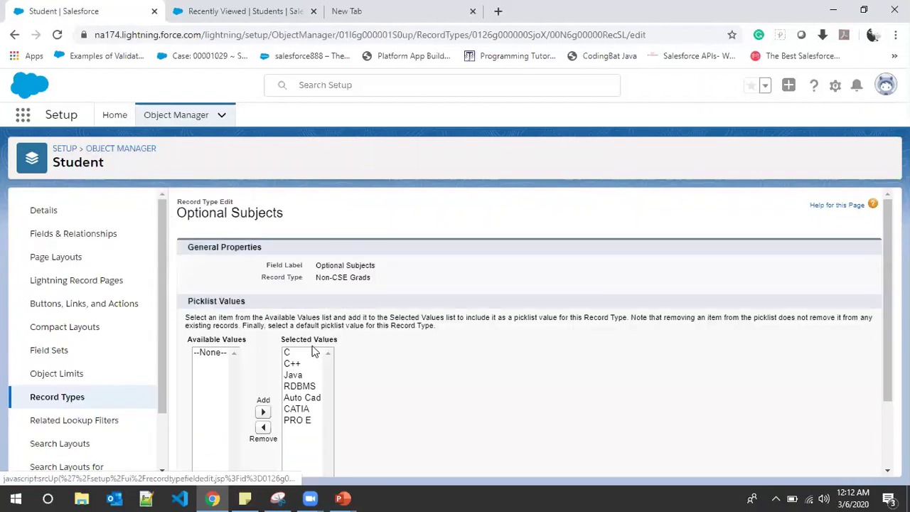
left_click(302, 353)
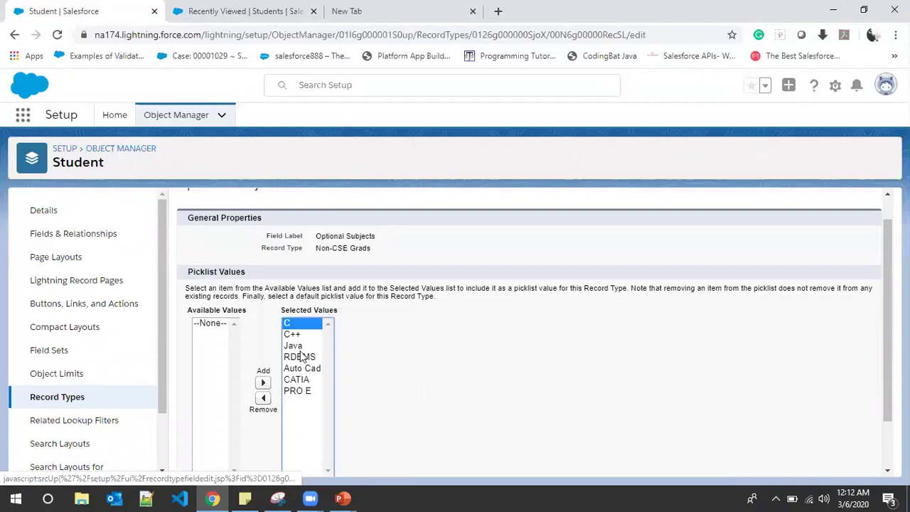
left_click(302, 358, "shift")
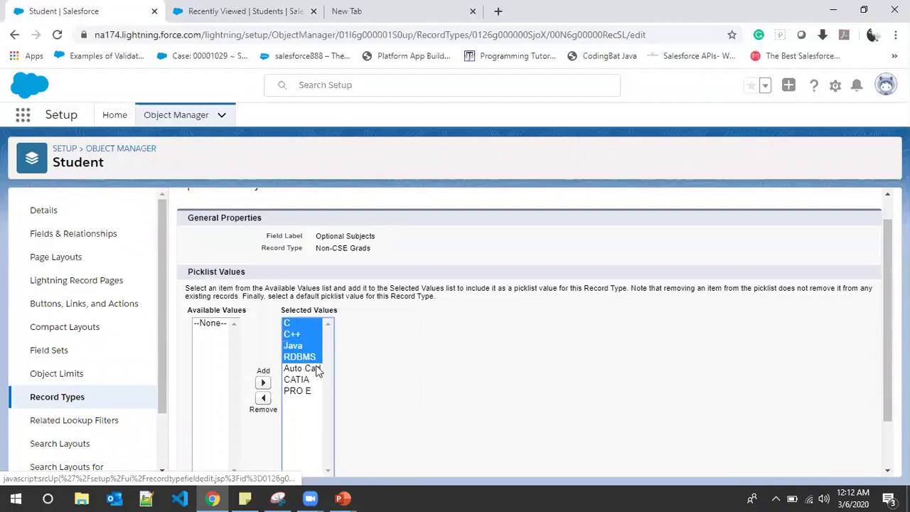
left_click(263, 398)
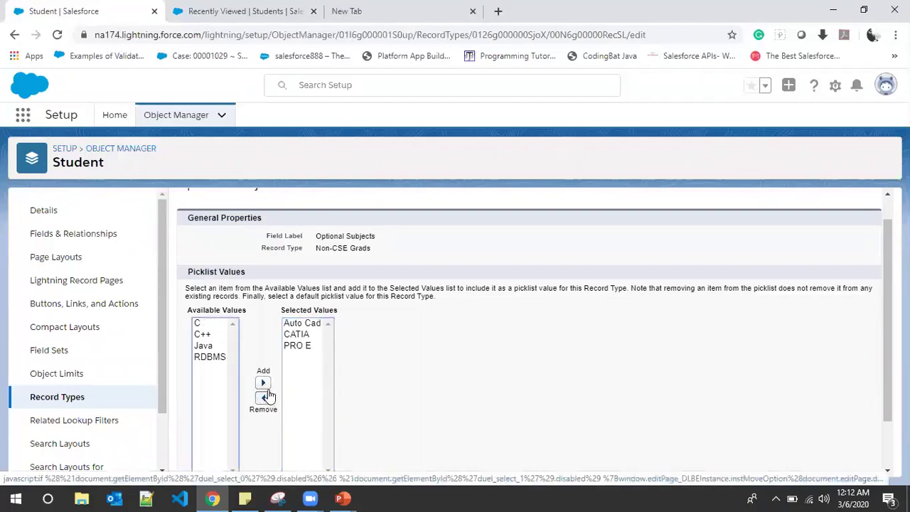
scroll(533, 374, "down", 1)
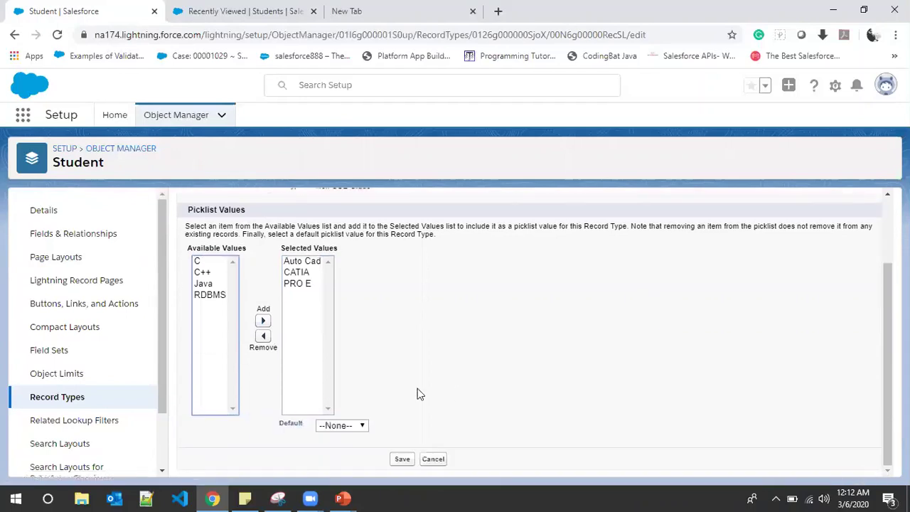
left_click(401, 458)
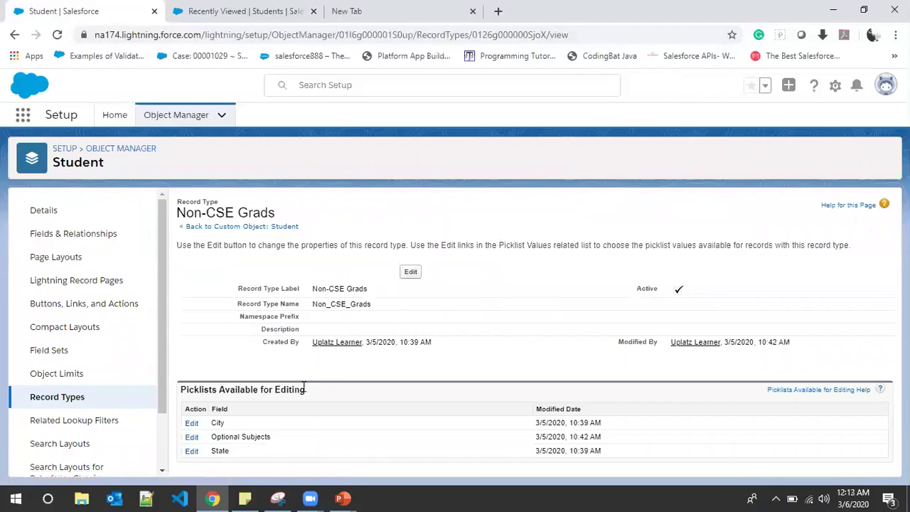
Step: Check that a new CSE Grads student offers only C, C++, Java and RDBMS, cancel, and start another new student
key("ctrl+Tab")
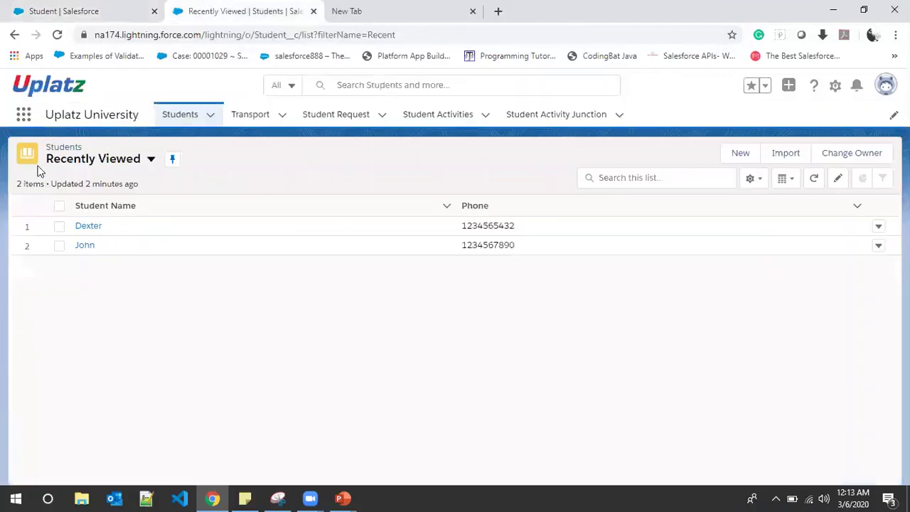
left_click(57, 35)
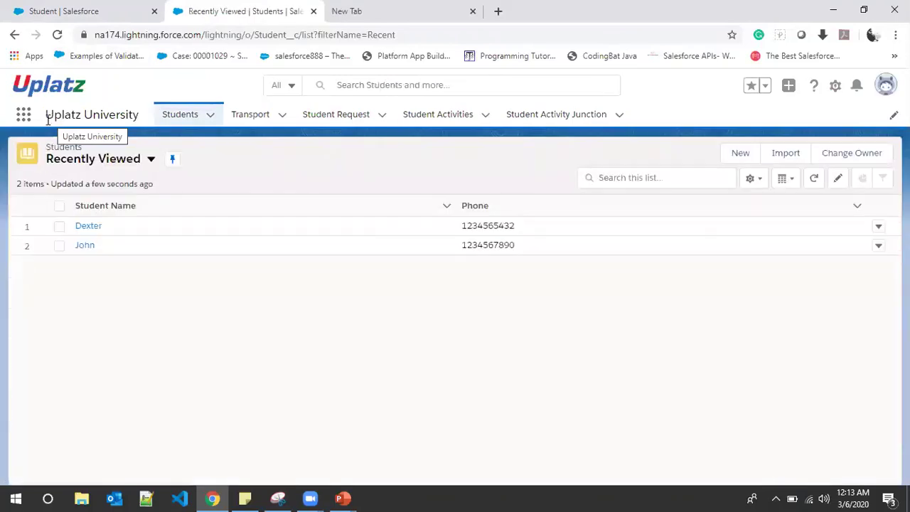
left_click(740, 153)
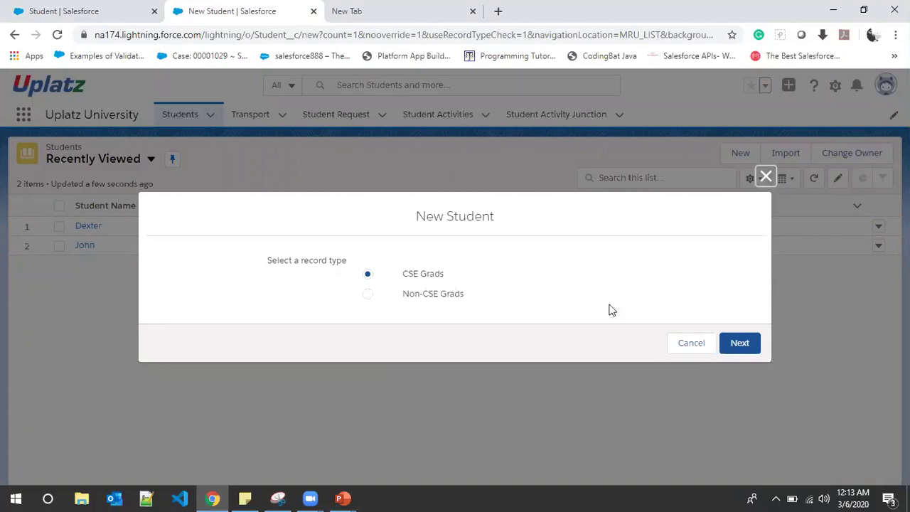
left_click(737, 341)
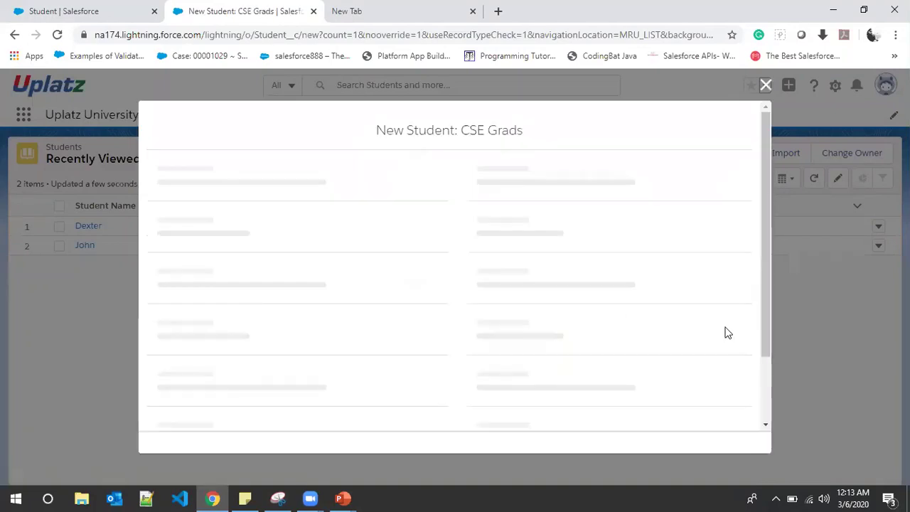
scroll(650, 313, "down", 3)
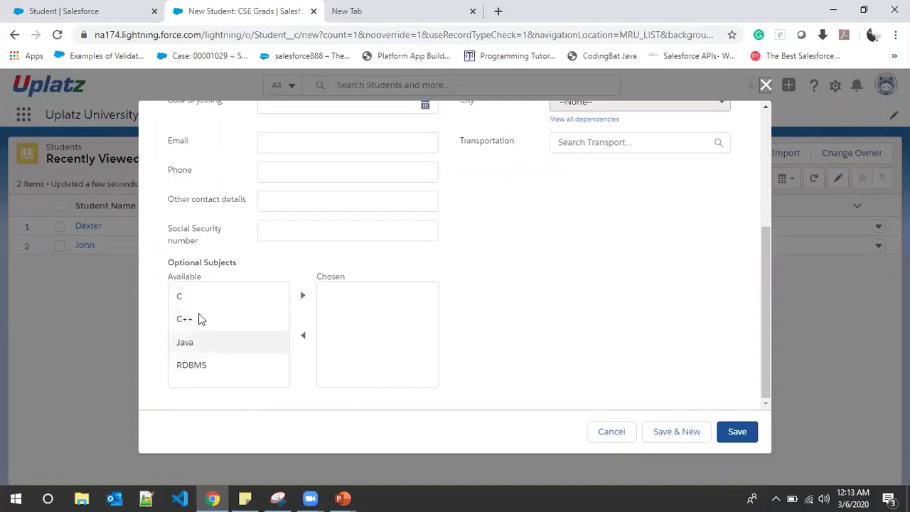
left_click(608, 434)
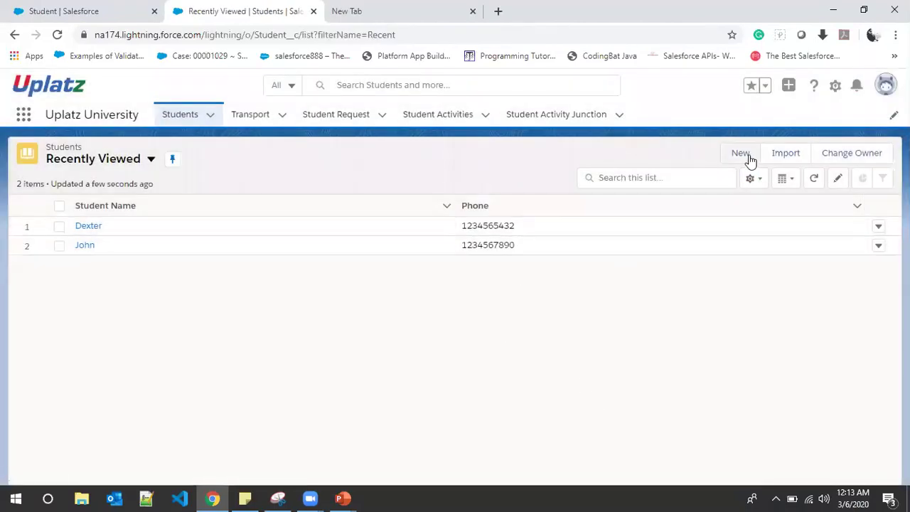
left_click(747, 154)
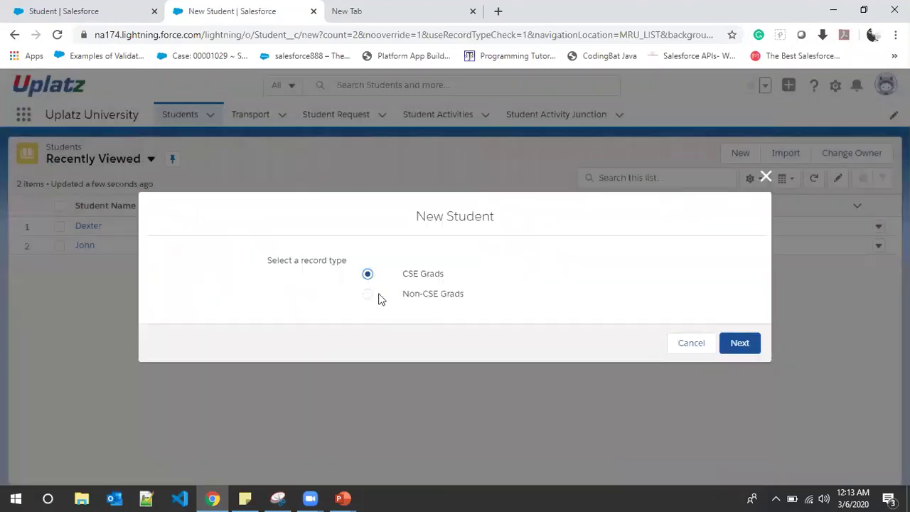
Step: Open a new-student form with the Non-CSE Grads record type
left_click(379, 297)
left_click(739, 343)
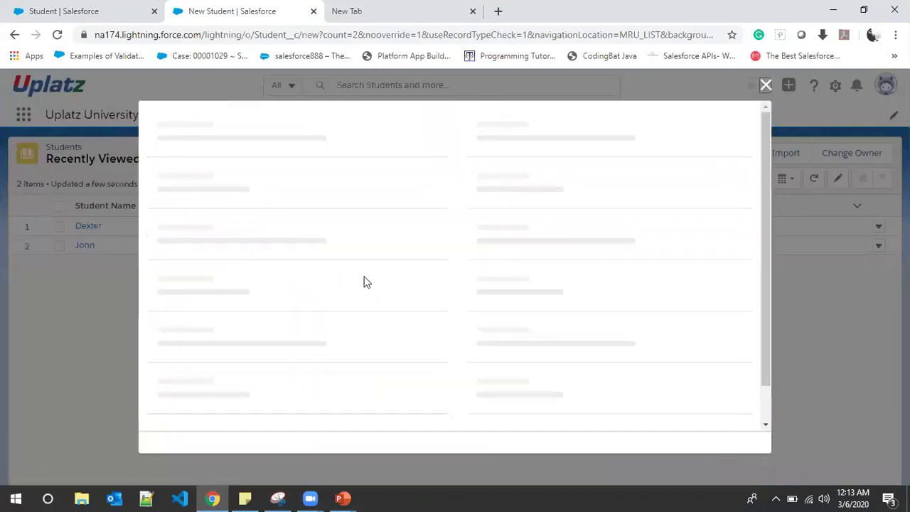
scroll(361, 276, "down", 5)
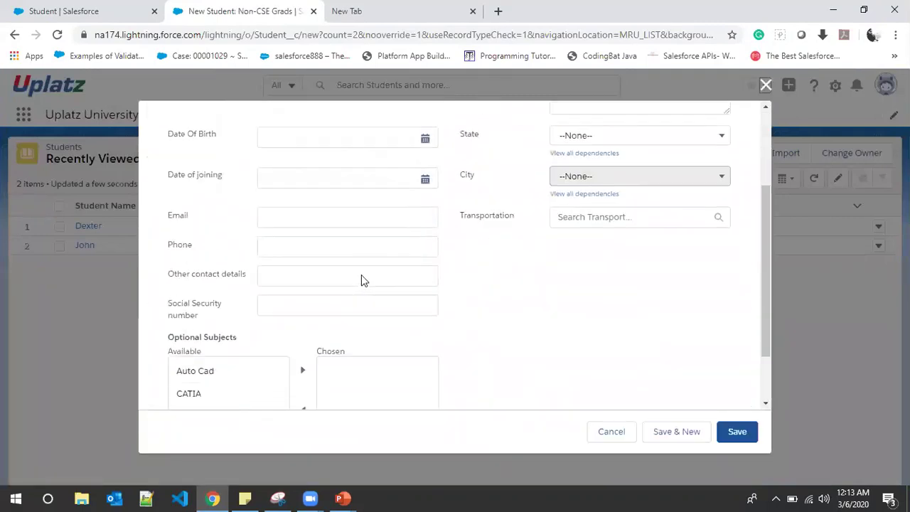
Step: Verify the Available optional subjects are only Auto Cad, CATIA and PRO E, then cancel the form
left_click(233, 298)
left_click(217, 321)
left_click(215, 342)
left_click(214, 319)
left_click(213, 297)
left_click(214, 323)
left_click(214, 342)
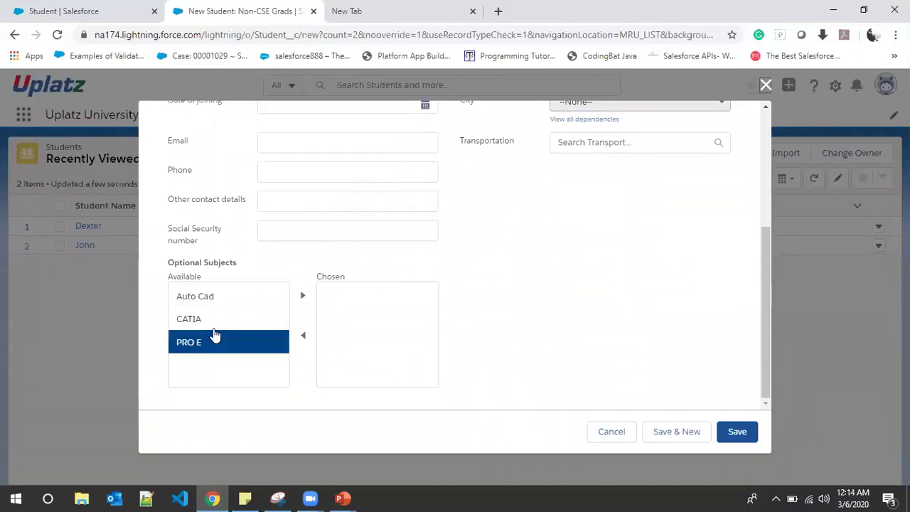
left_click(215, 319)
left_click(228, 300)
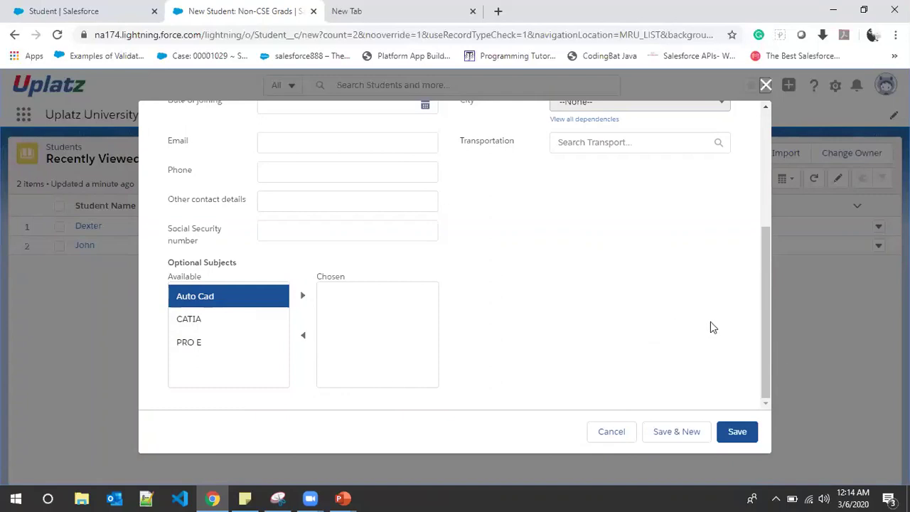
left_click(619, 433)
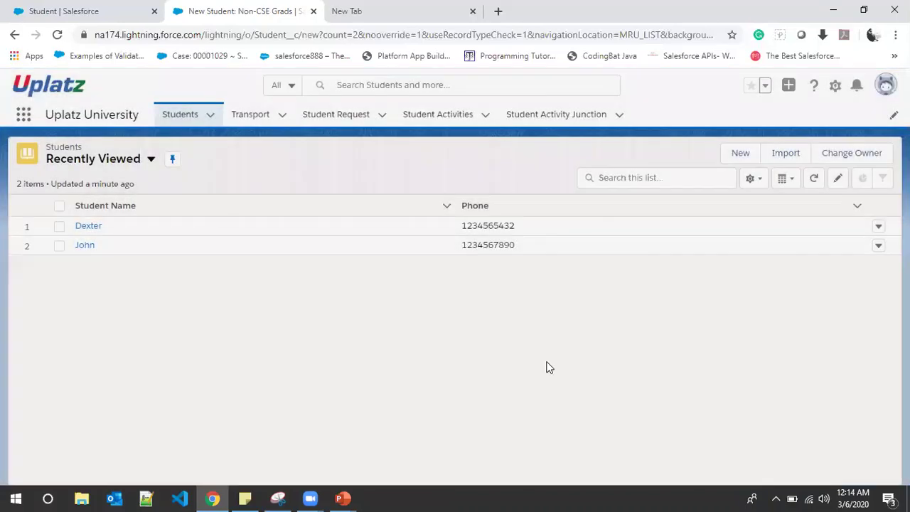
left_click(85, 10)
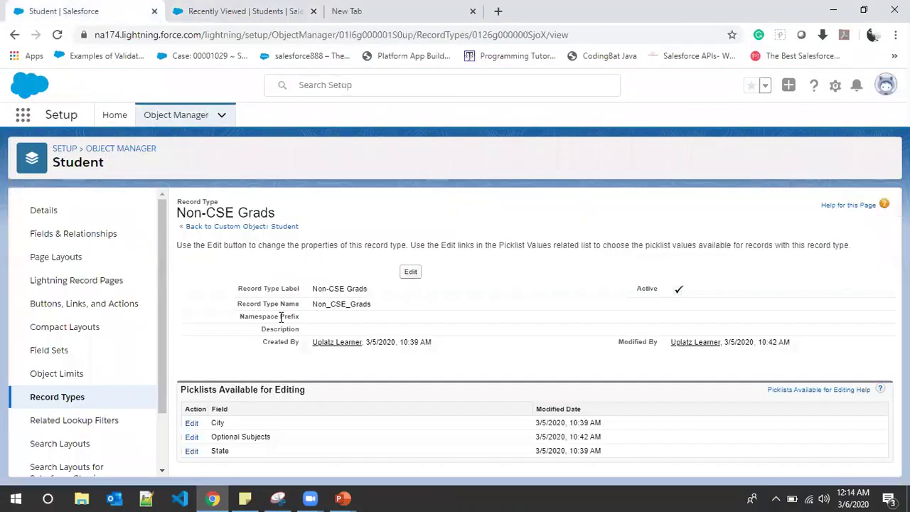
Step: Start a new Checkbox custom field on the Student object
left_click(67, 259)
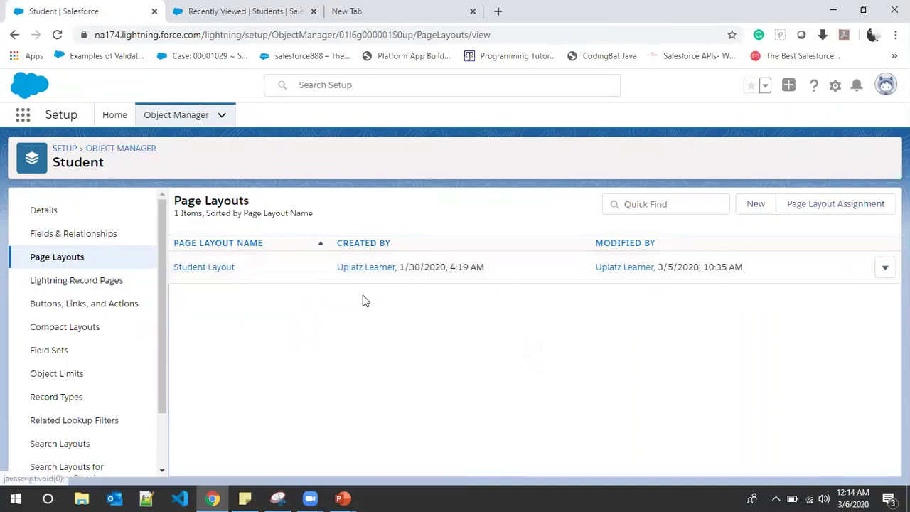
left_click(75, 238)
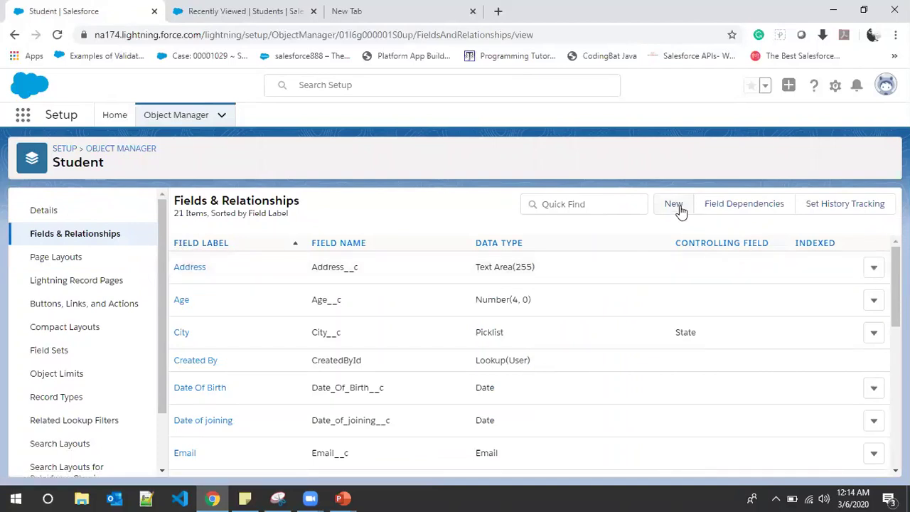
left_click(680, 211)
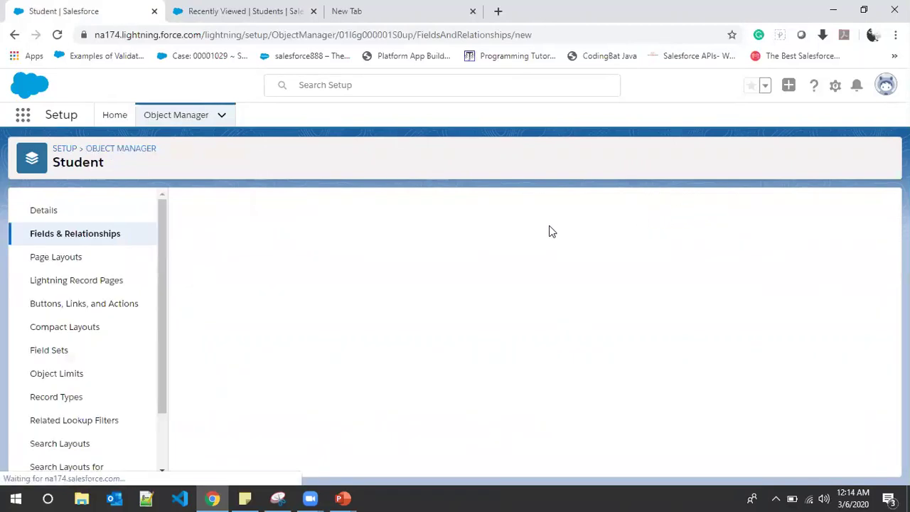
scroll(313, 303, "down", 1)
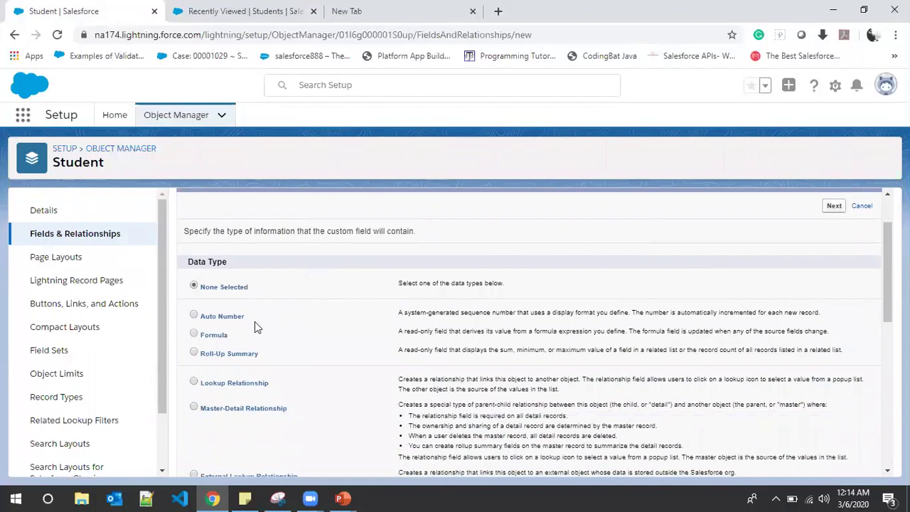
scroll(249, 353, "down", 4)
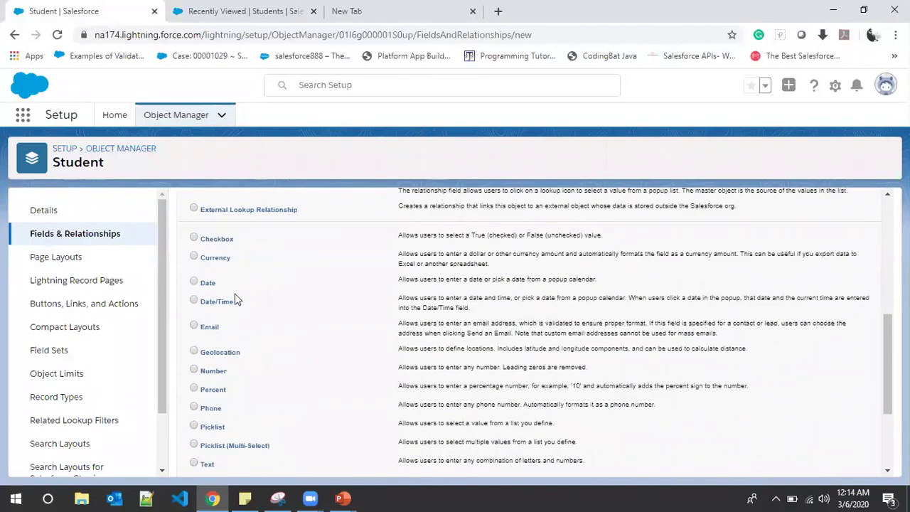
left_click(195, 238)
scroll(709, 296, "up", 5)
left_click(832, 273)
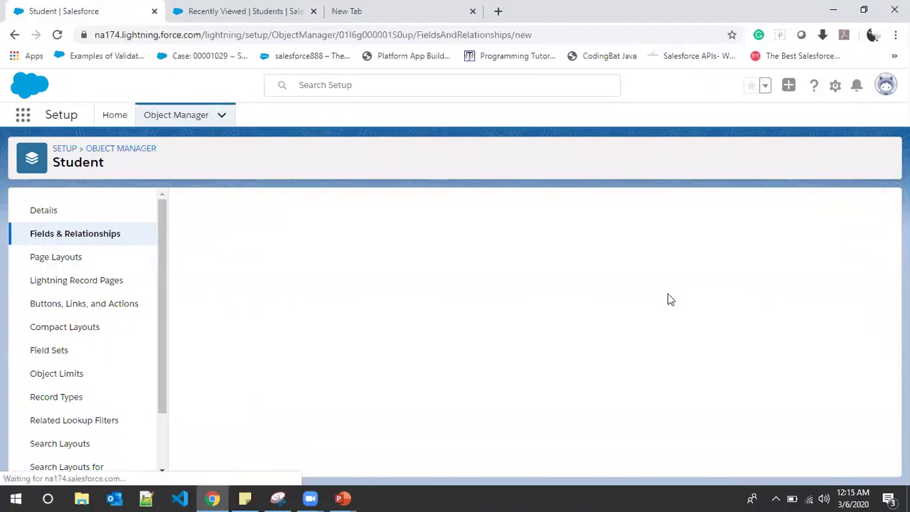
Step: Label the checkbox Computers and save it, keeping it on Student Layout
left_click(368, 303)
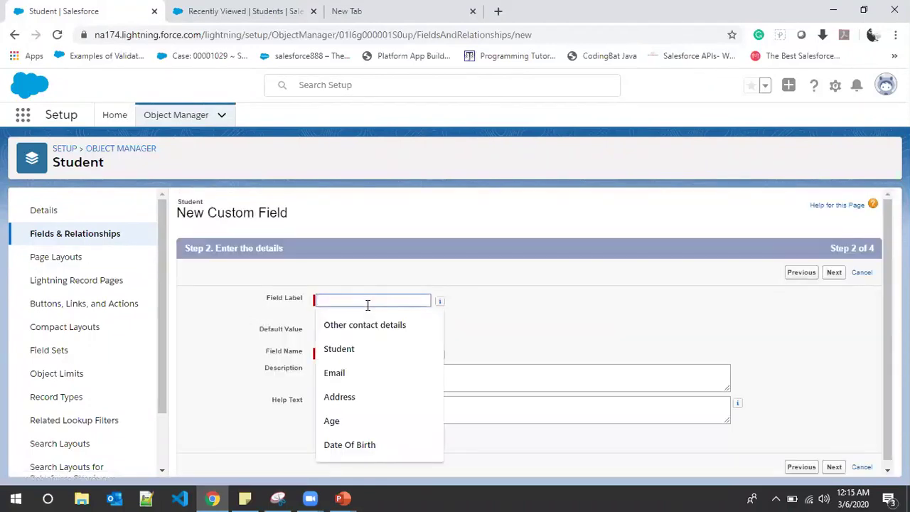
type("Computers")
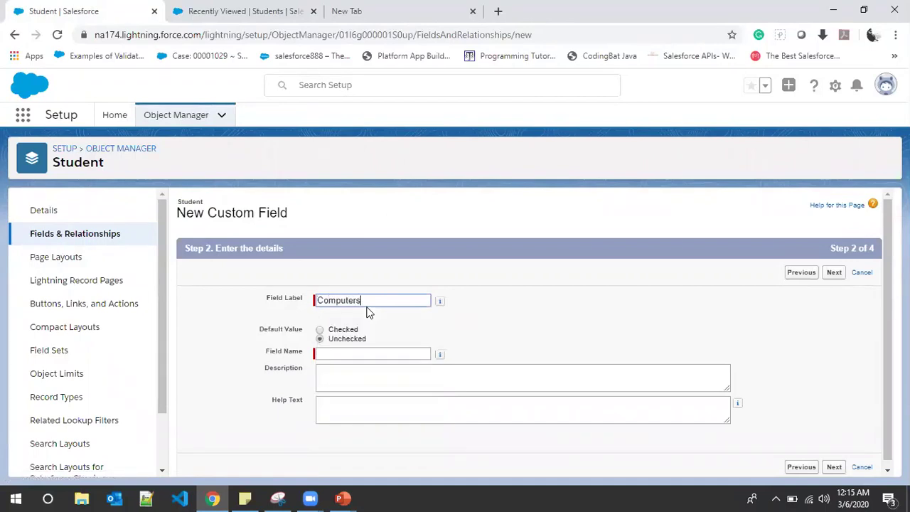
key("Tab")
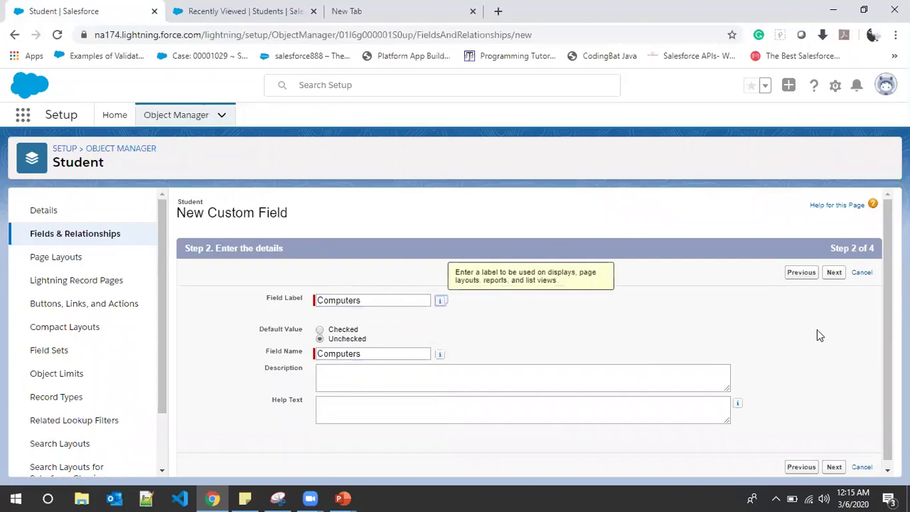
left_click(833, 277)
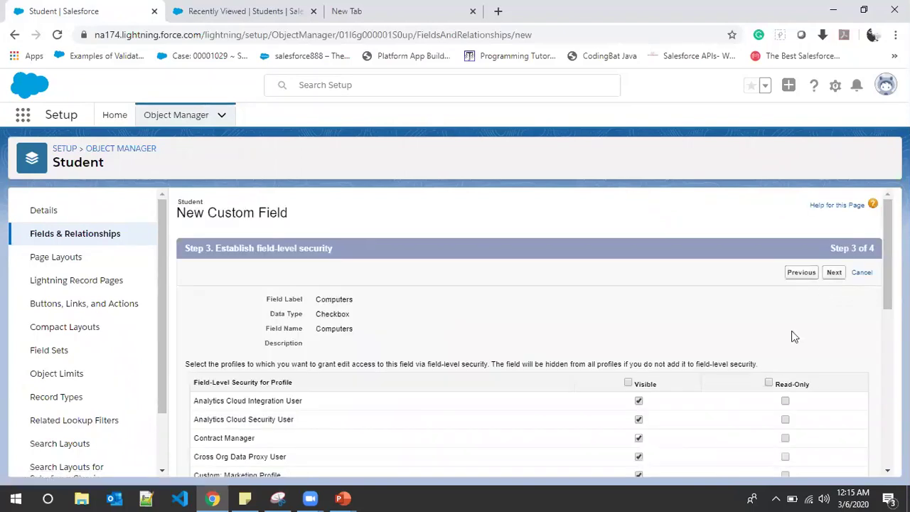
left_click(835, 276)
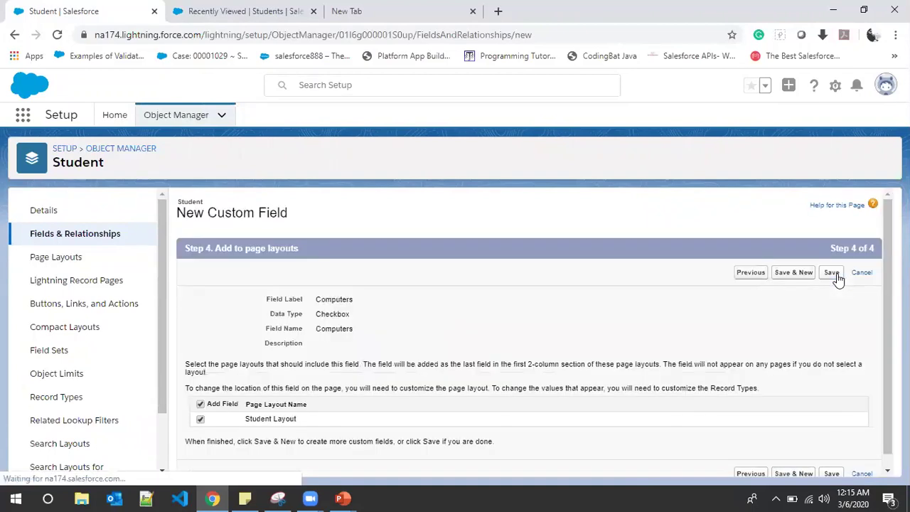
left_click(833, 274)
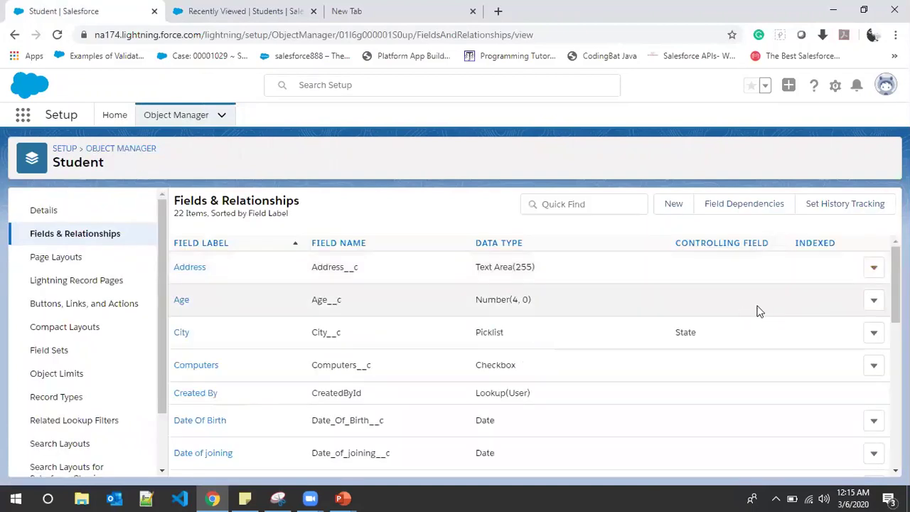
Step: Preview the Non-CSE Grads record type choice for a new student, close it, and return to Setup
left_click(239, 10)
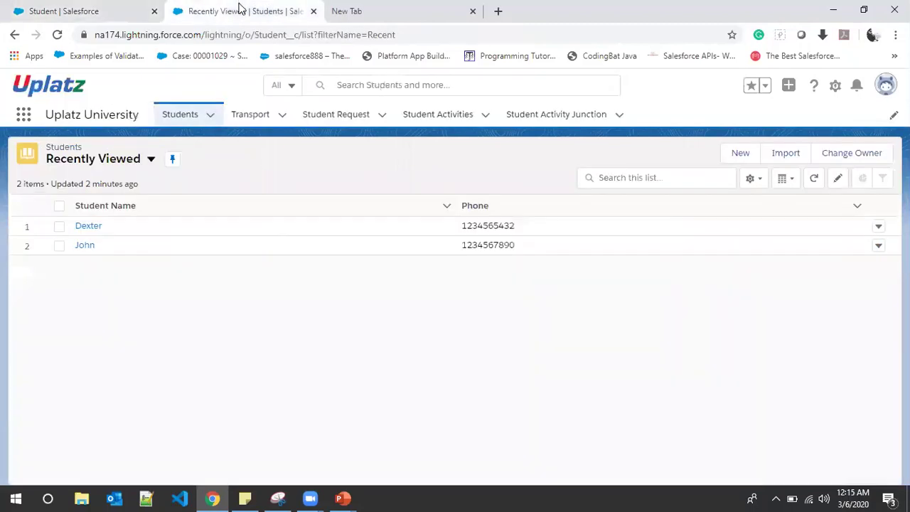
left_click(737, 154)
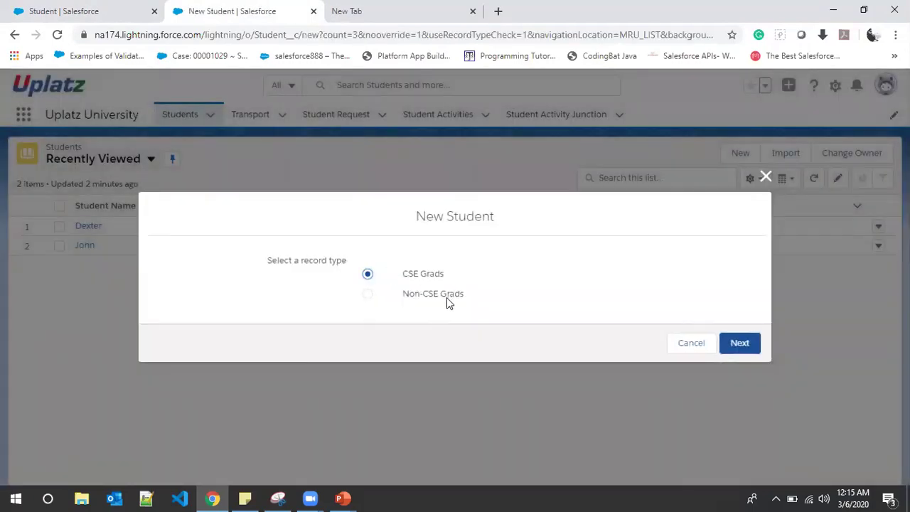
left_click(424, 297)
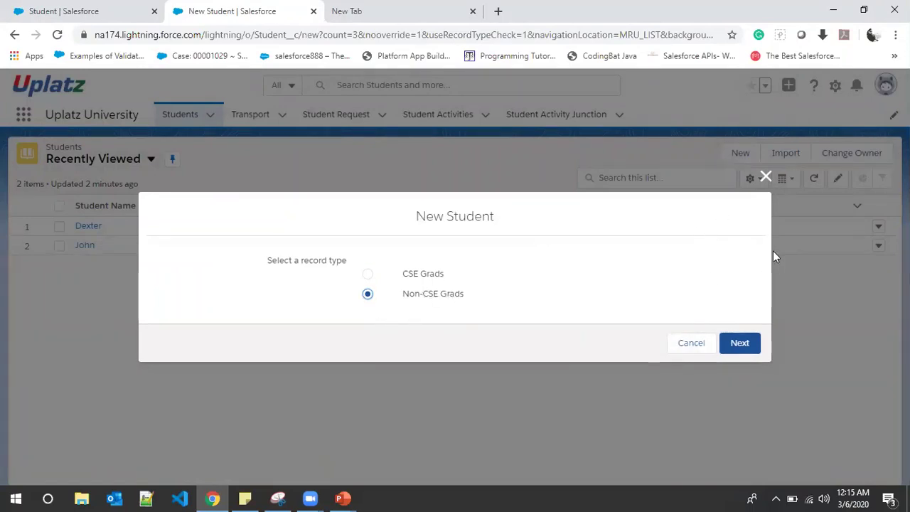
left_click(765, 176)
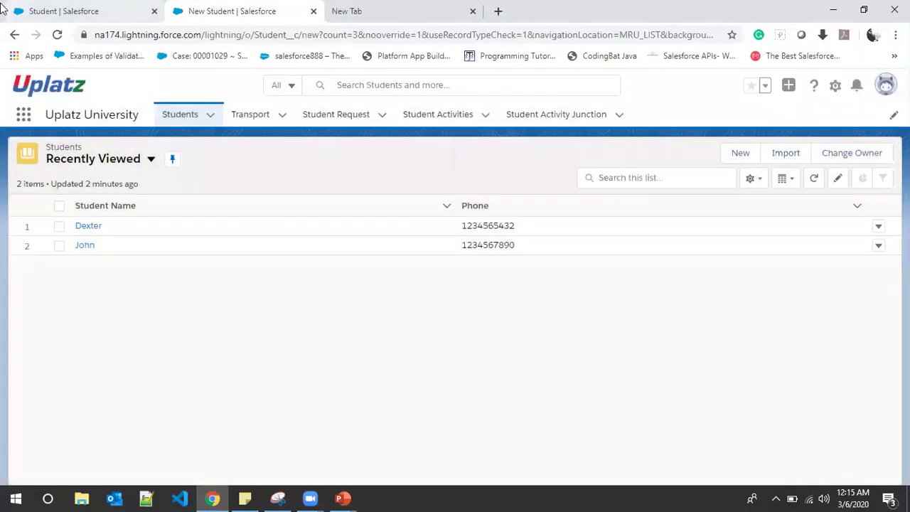
left_click(60, 7)
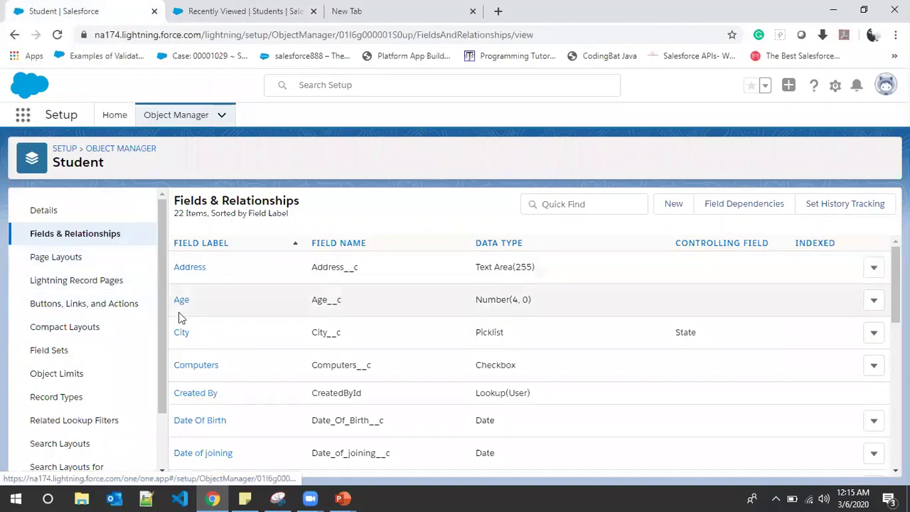
Step: Open Student Layout in the layout editor and bring up Layout Properties to edit its name
left_click(61, 260)
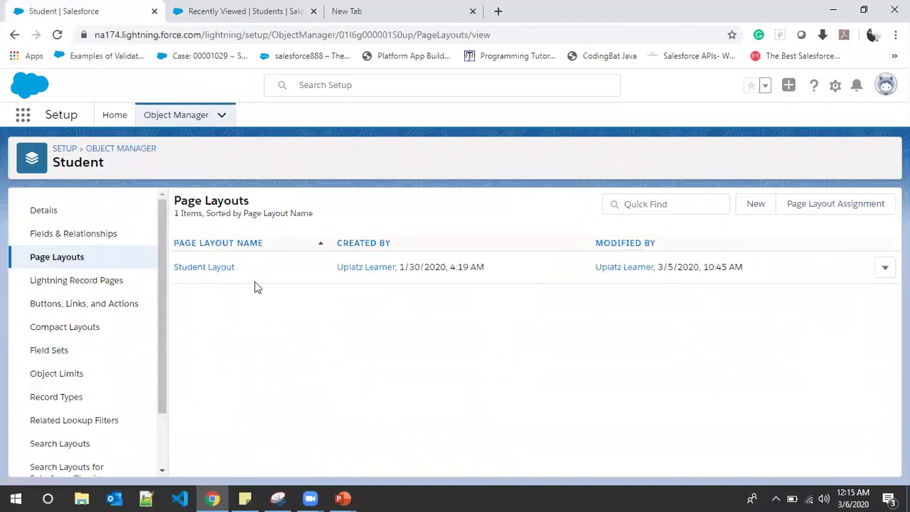
left_click(886, 269)
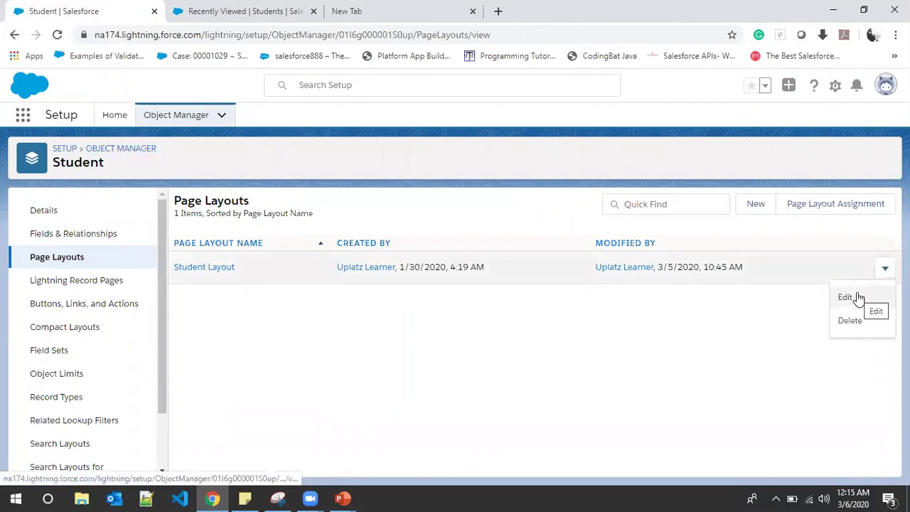
left_click(221, 267)
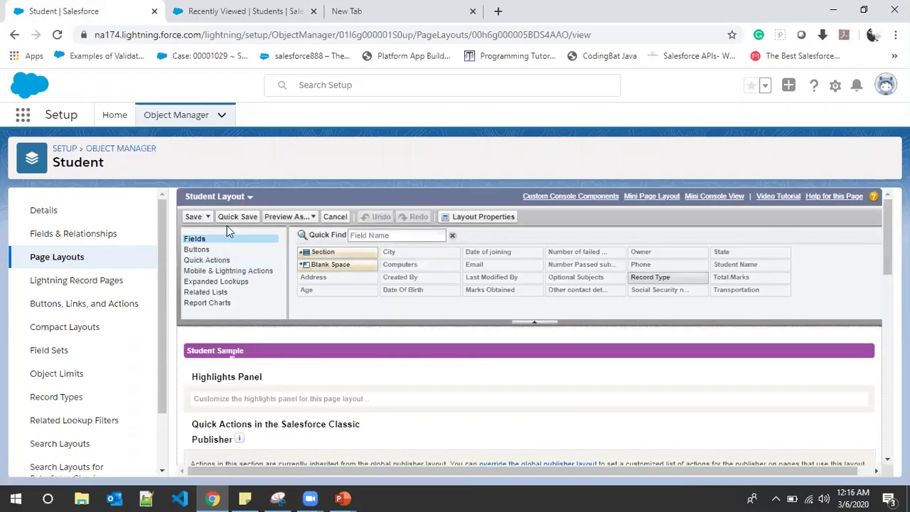
left_click(480, 219)
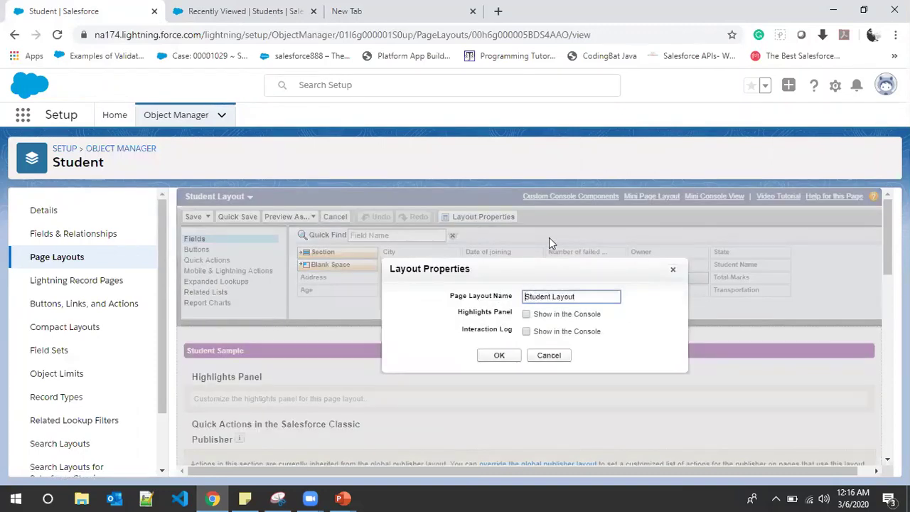
type("S")
key("BackSpace")
Step: Prefix the layout name with 'CSE' to make it CSE Student Layout, confirm, and save
type("CSE")
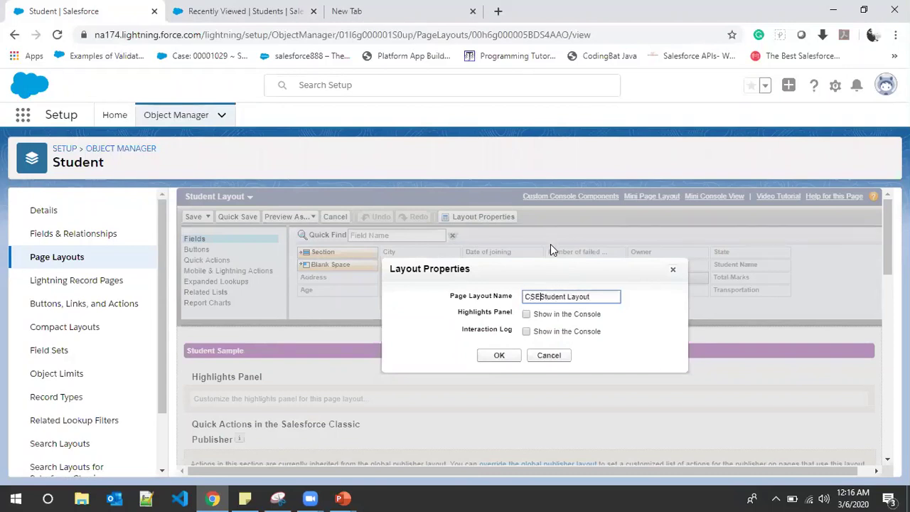
left_click(507, 361)
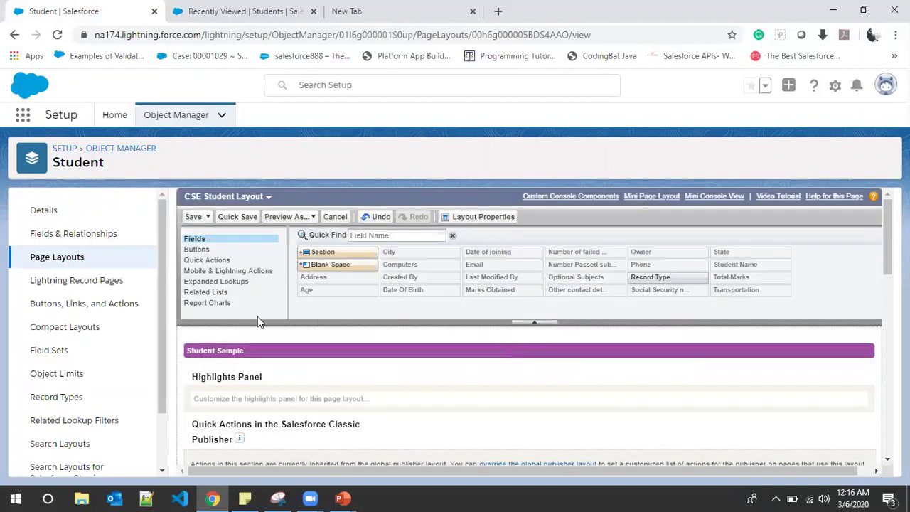
left_click(196, 218)
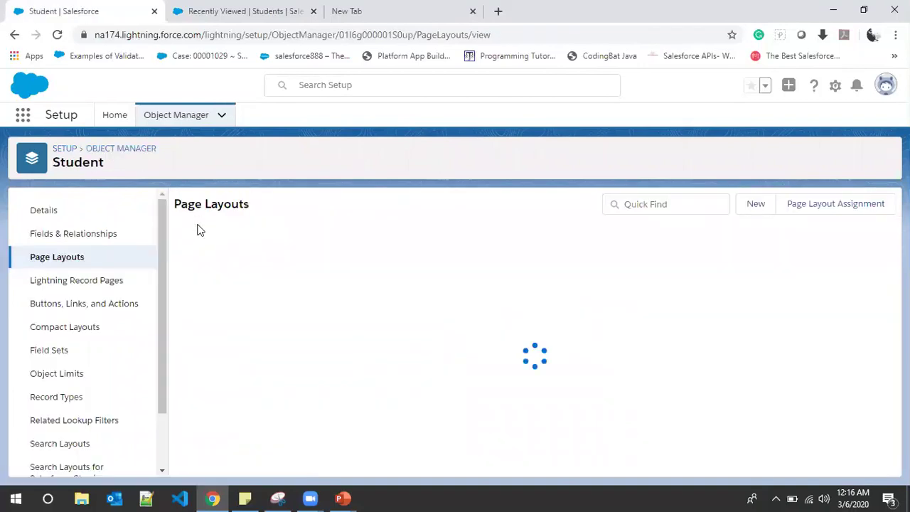
Step: Clone CSE Student Layout into a new layout named 'Non-CSE Students Layout'
left_click(758, 207)
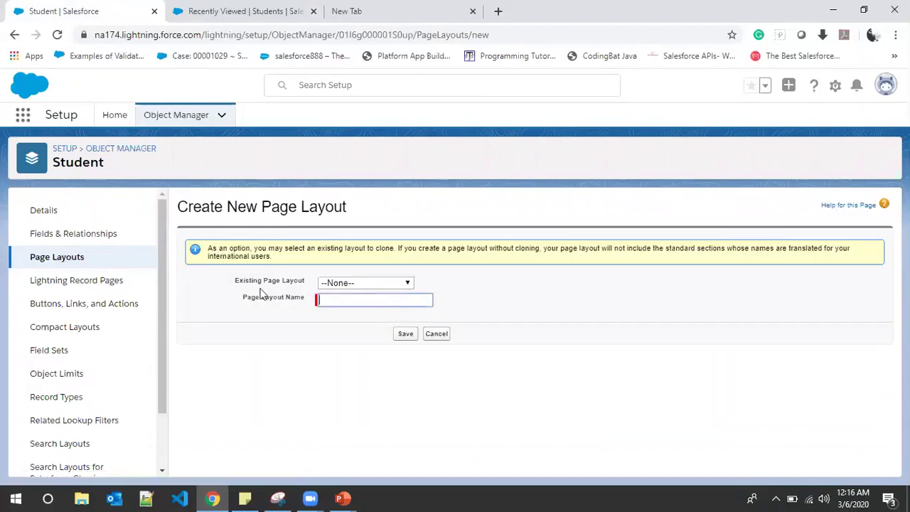
left_click(366, 282)
left_click(354, 304)
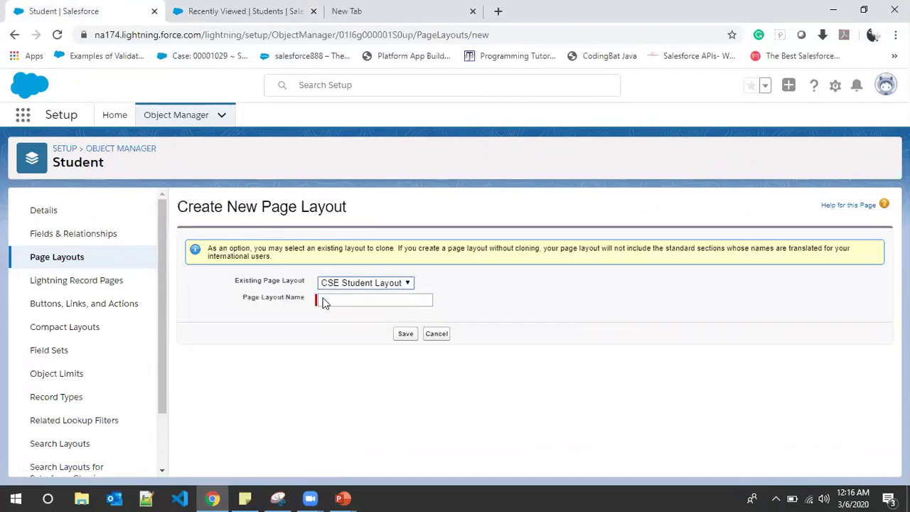
left_click(345, 297)
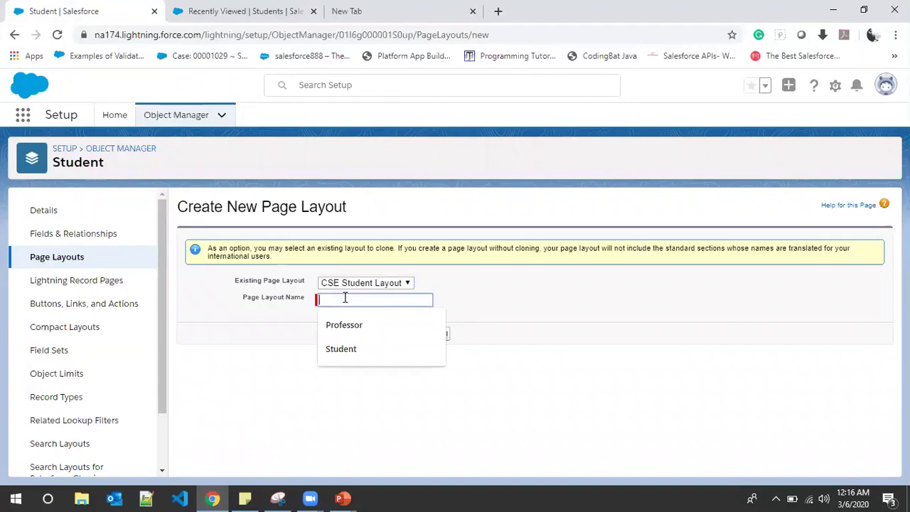
type("N")
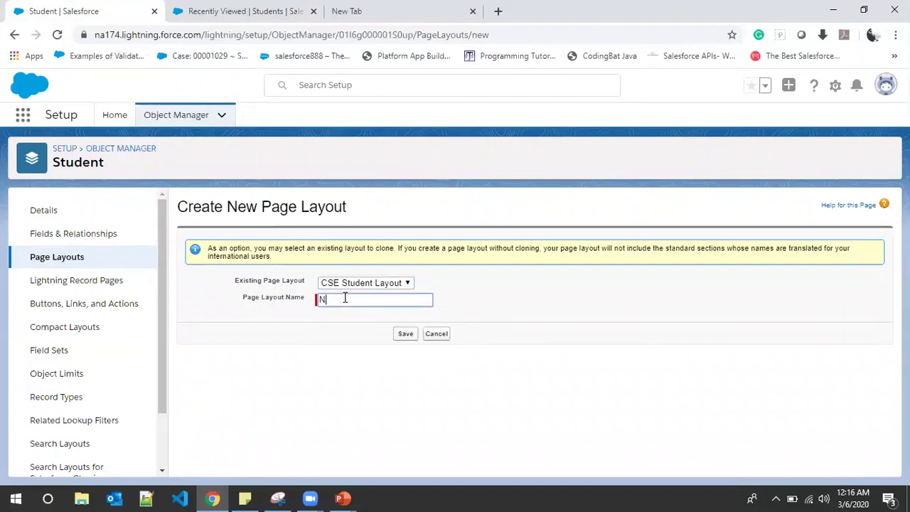
type("on-CSE Students Layout")
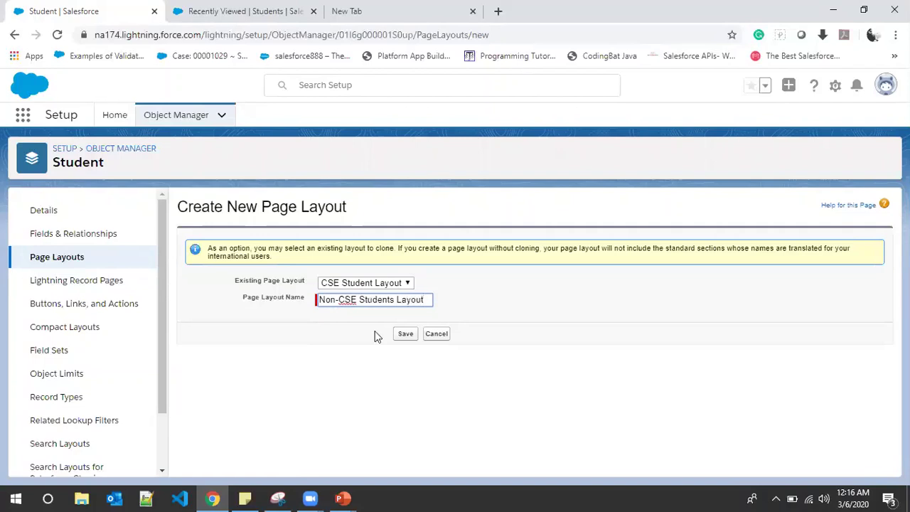
left_click(407, 336)
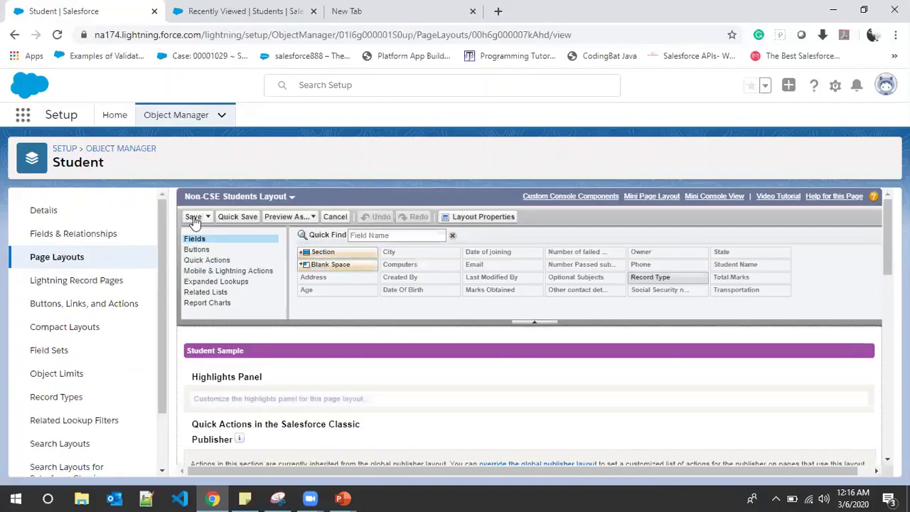
Step: Confirm the Computers field is on Non-CSE Students Layout and save the layout
scroll(651, 325, "down", 10)
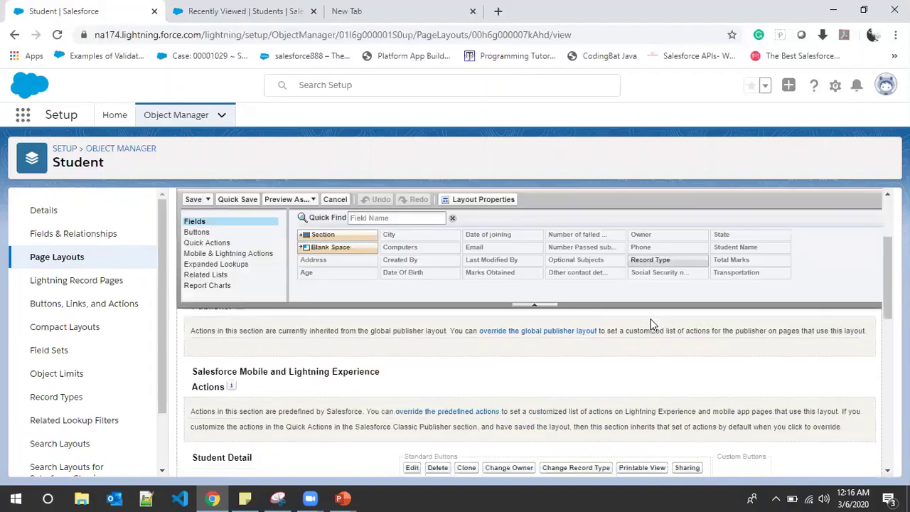
scroll(660, 386, "down", 1)
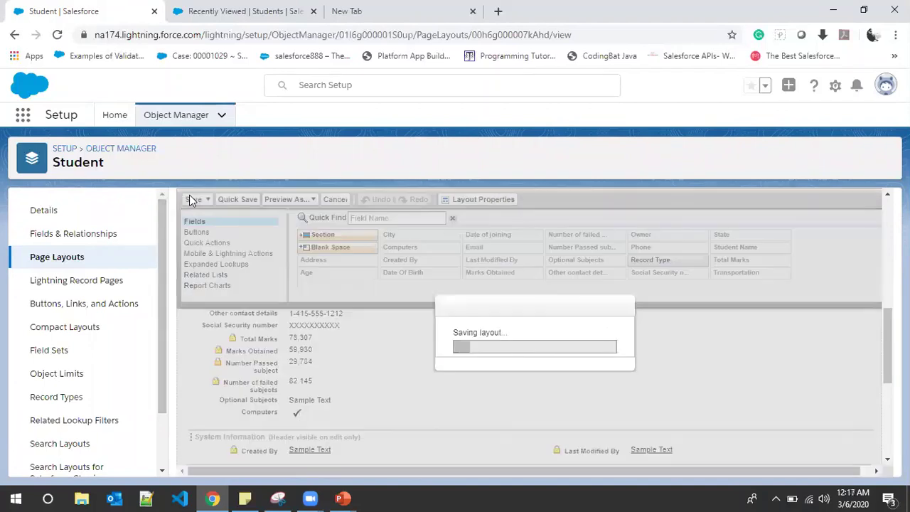
left_click(191, 199)
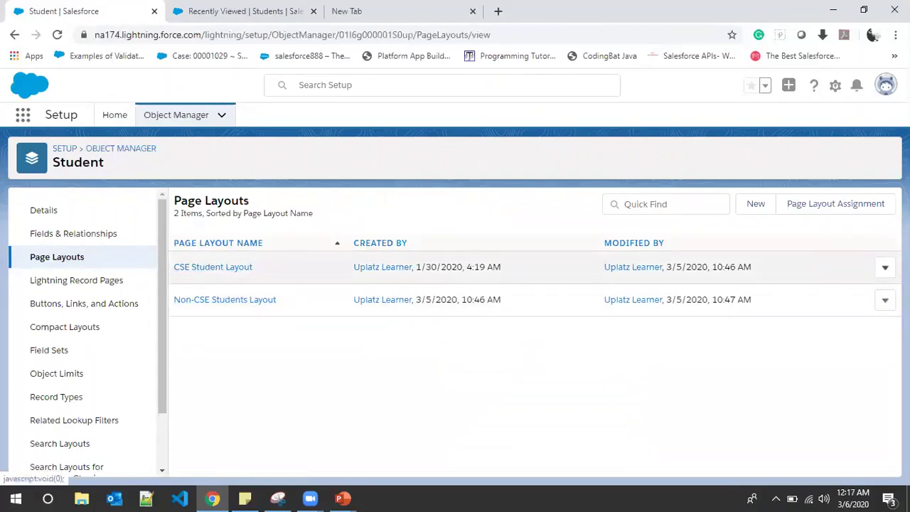
Step: Remove the Computers field from CSE Student Layout, save it, and go to Student Record Types
left_click(886, 268)
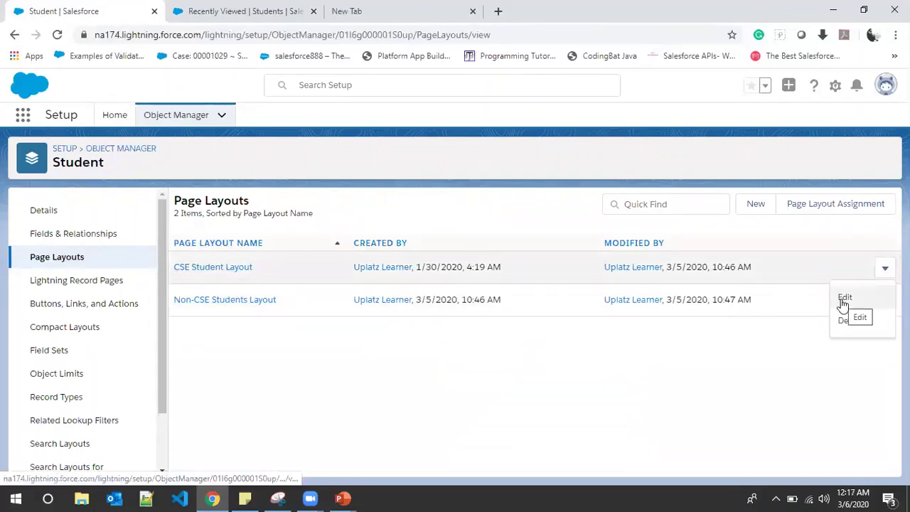
left_click(843, 302)
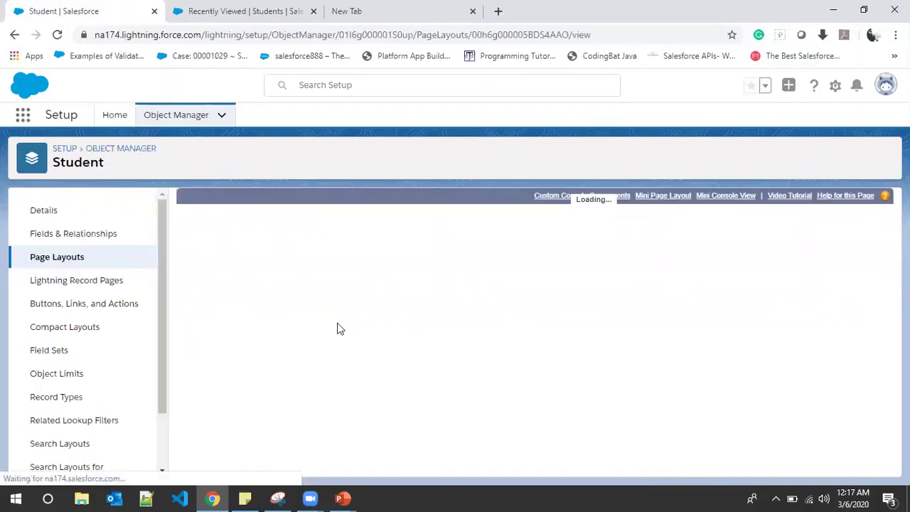
scroll(339, 327, "down", 5)
scroll(339, 327, "down", 1)
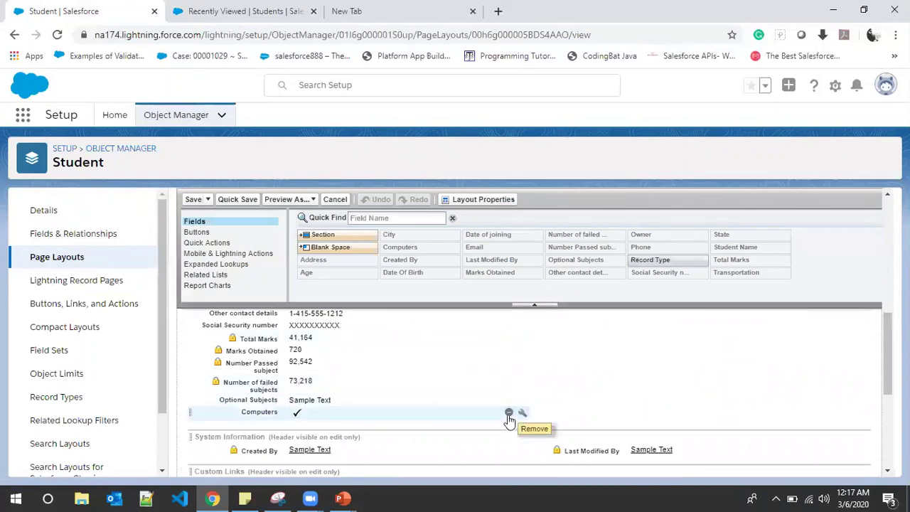
left_click(510, 414)
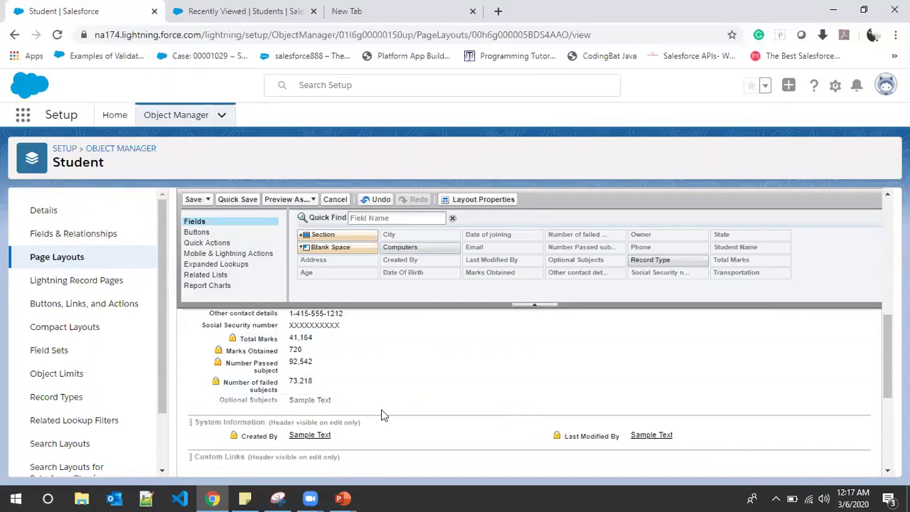
left_click(193, 199)
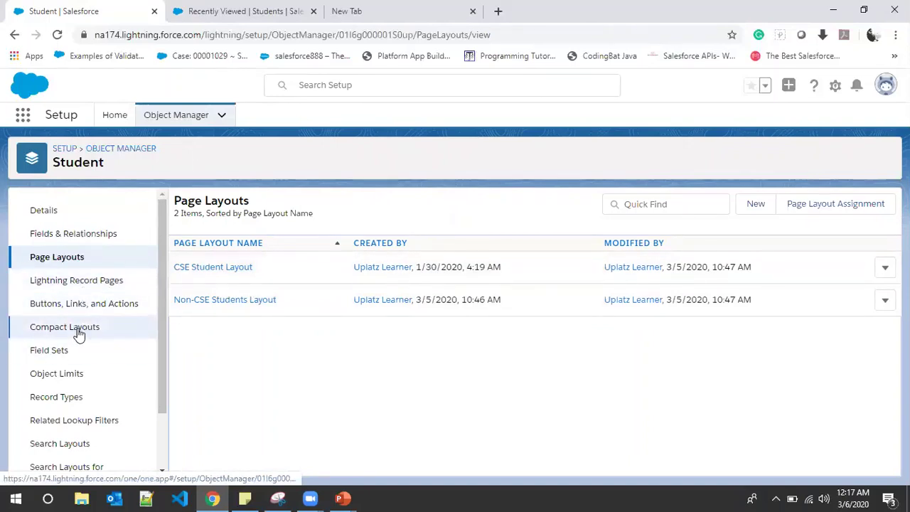
left_click(67, 400)
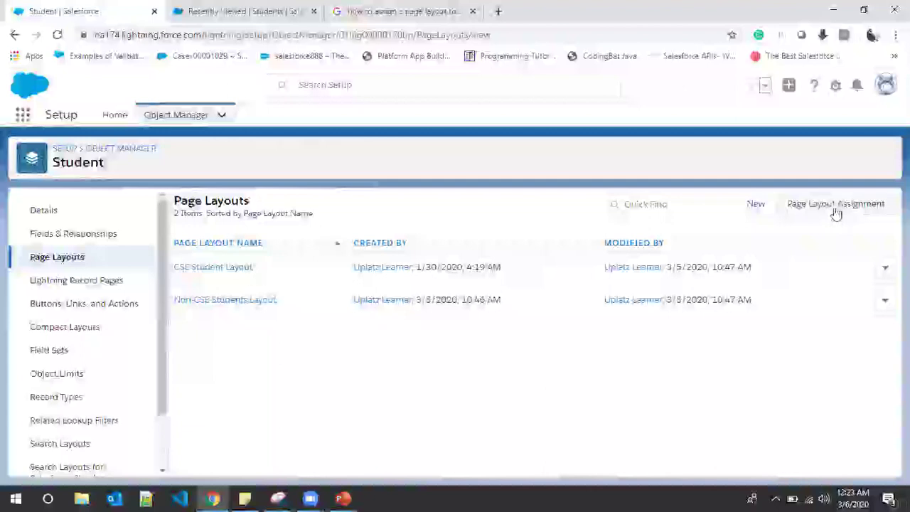
Step: Assign Non-CSE Students Layout to the whole Non-CSE Grads column, save, and return to Students
left_click(833, 207)
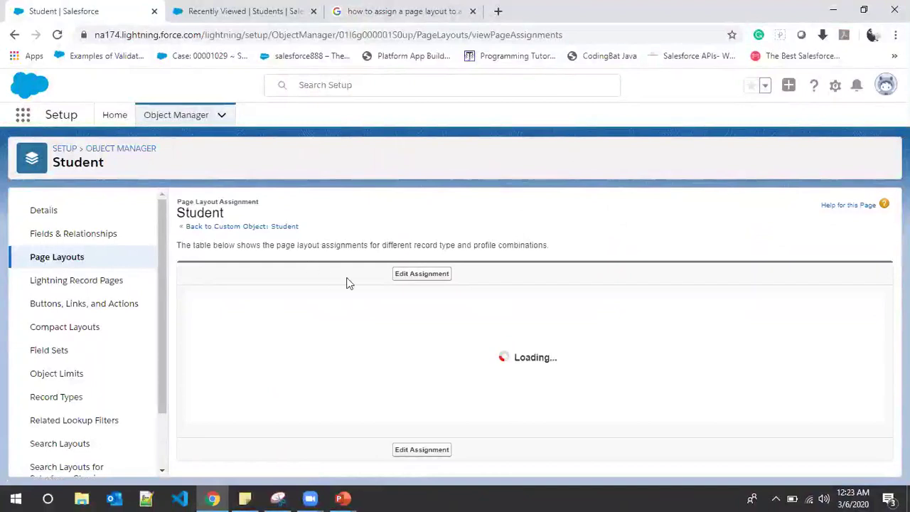
left_click(418, 274)
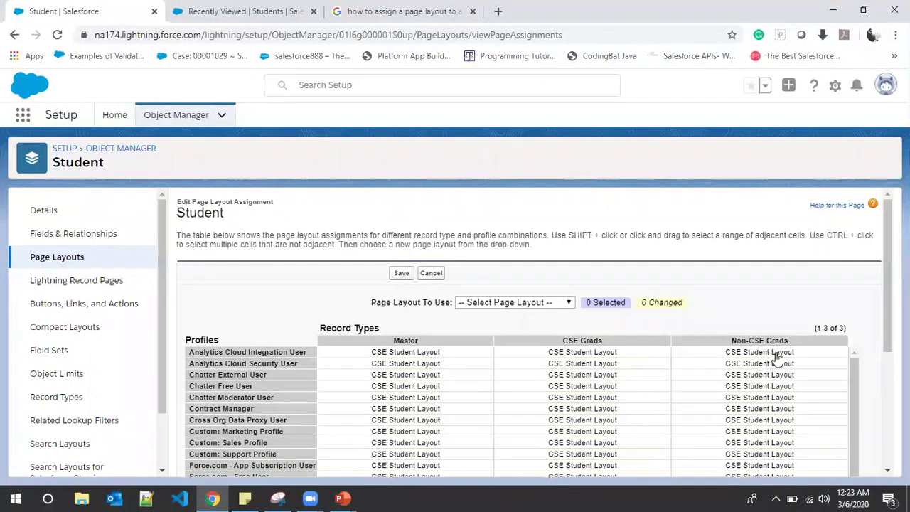
left_click(777, 354)
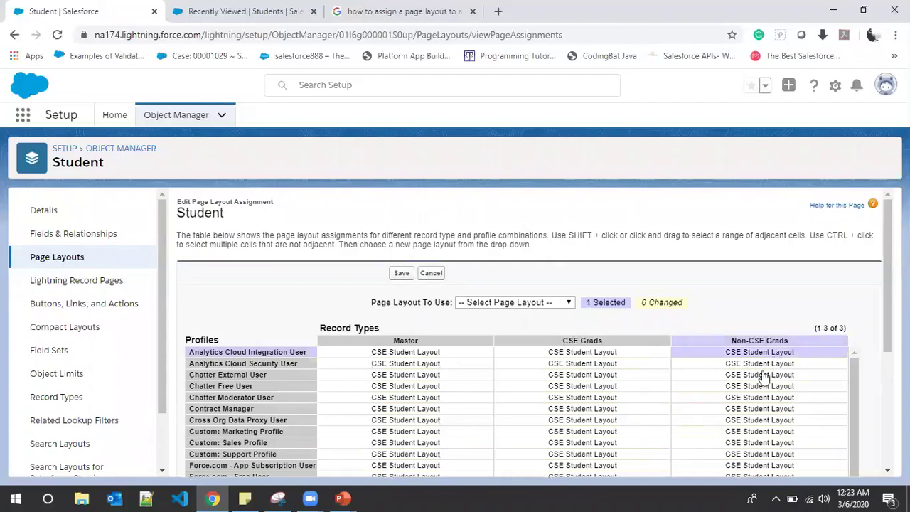
scroll(775, 445, "down", 3)
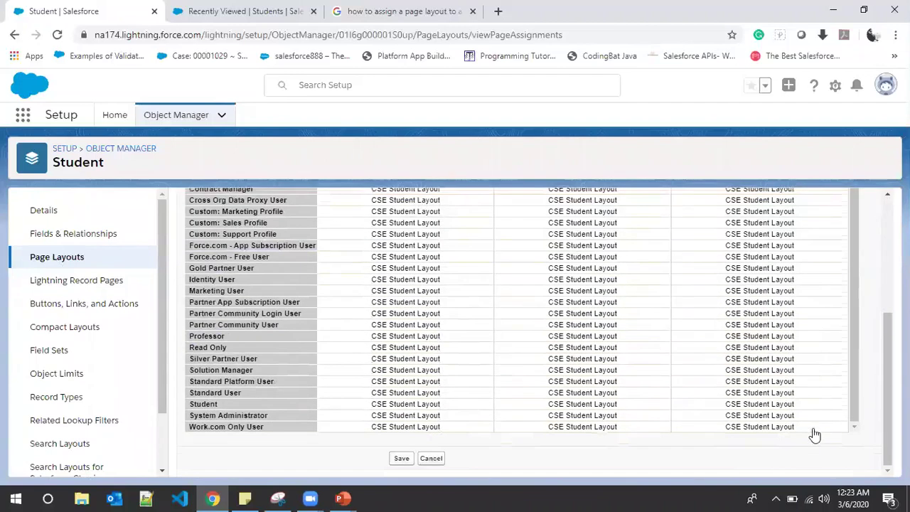
left_click(794, 432, "shift")
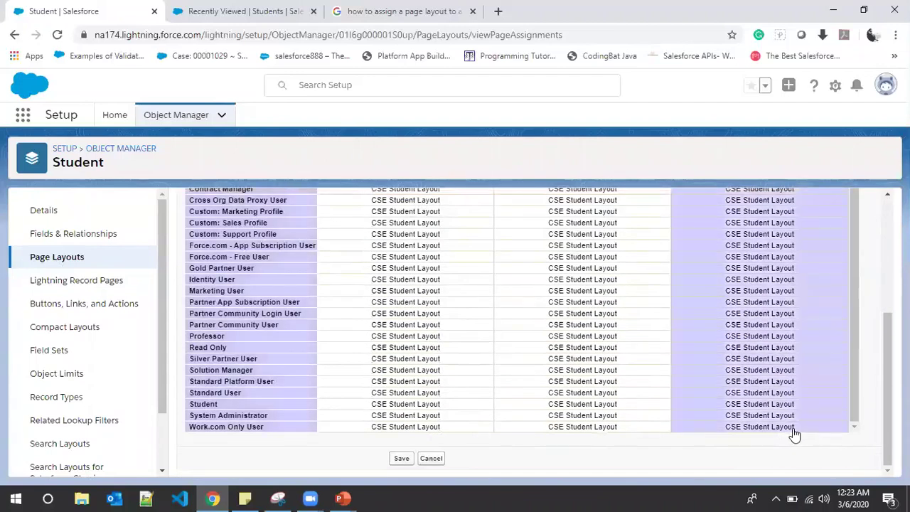
scroll(758, 396, "up", 3)
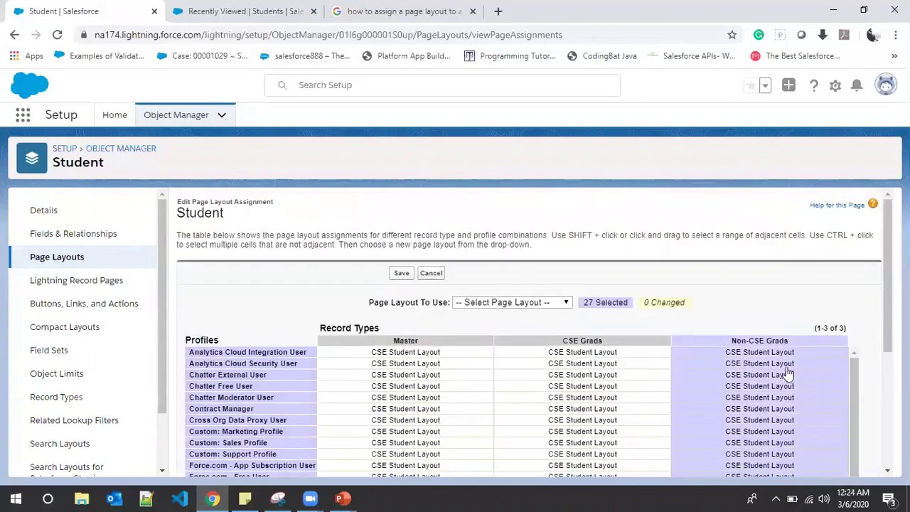
left_click(530, 303)
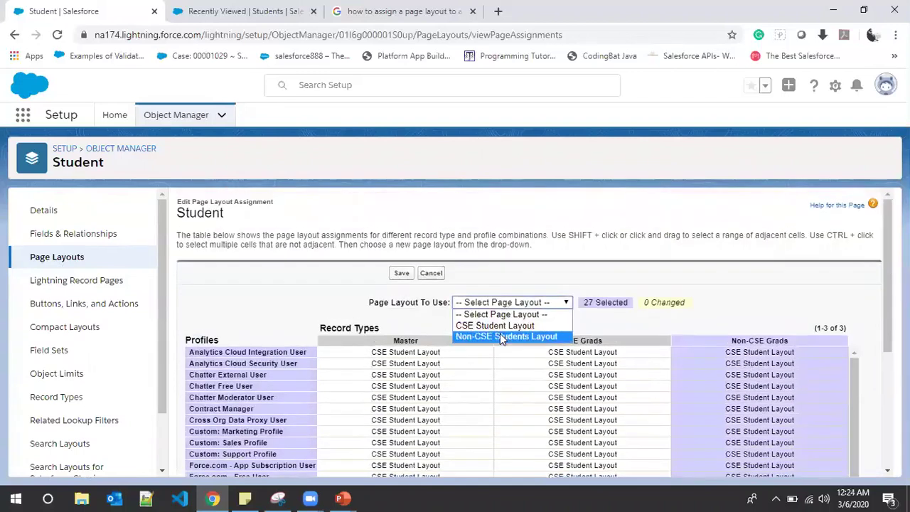
left_click(499, 336)
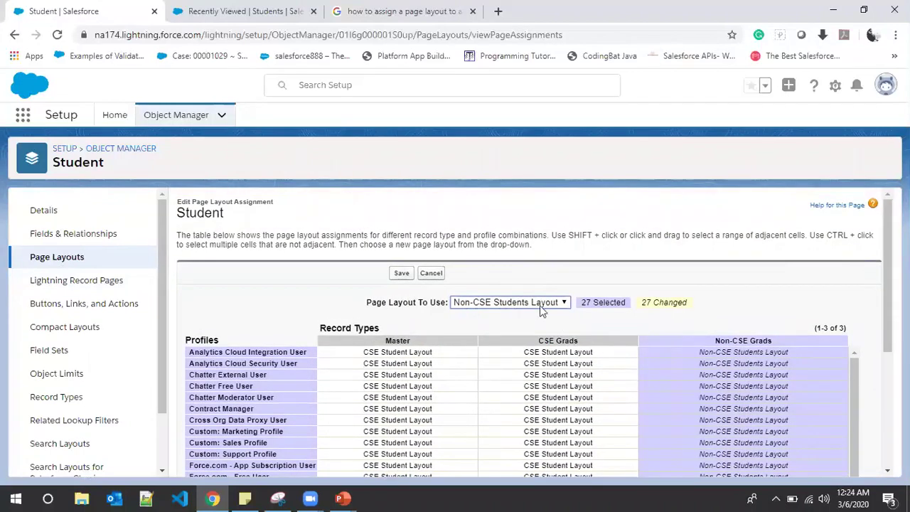
left_click(402, 274)
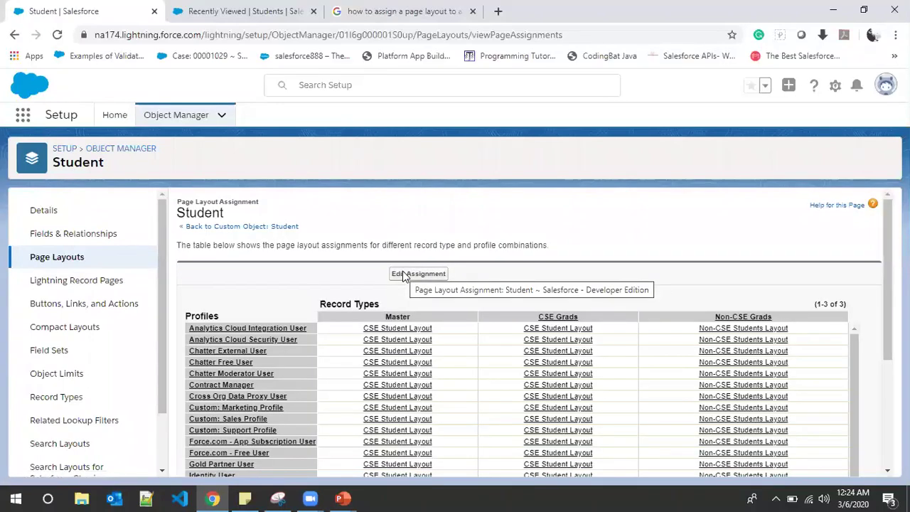
left_click(227, 11)
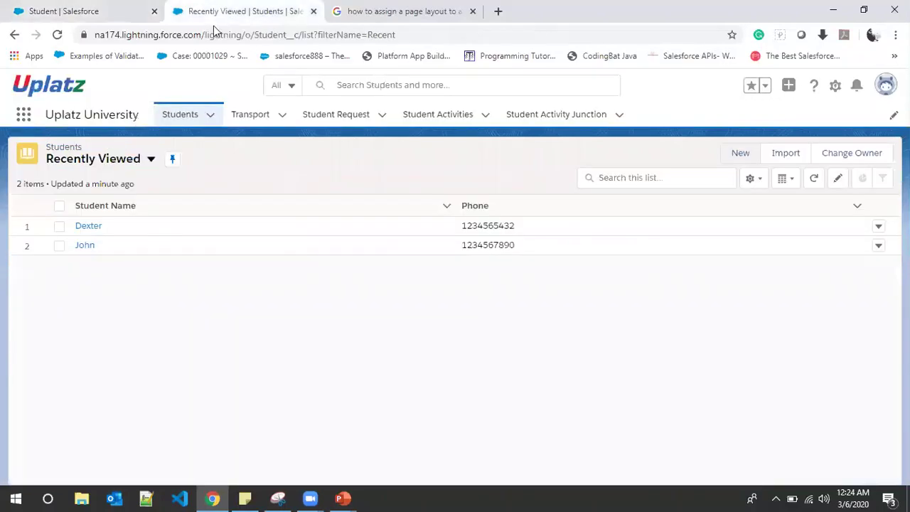
left_click(58, 35)
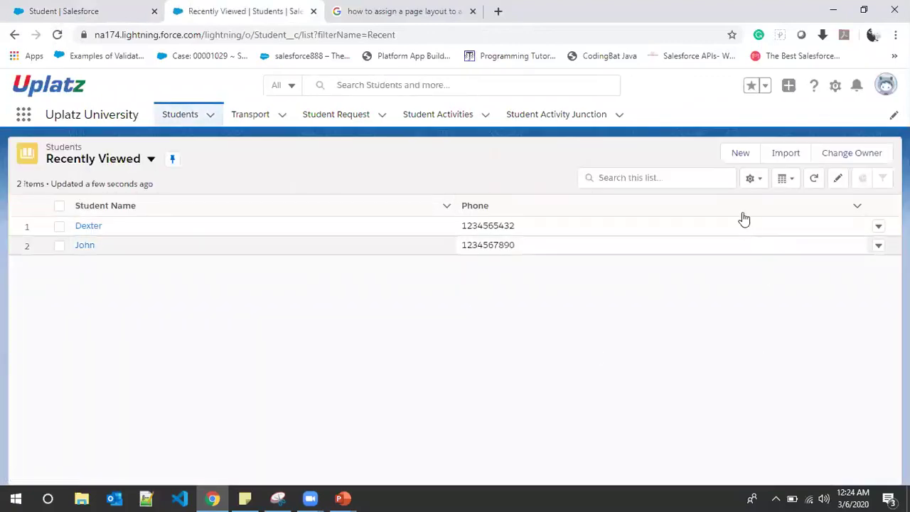
left_click(740, 153)
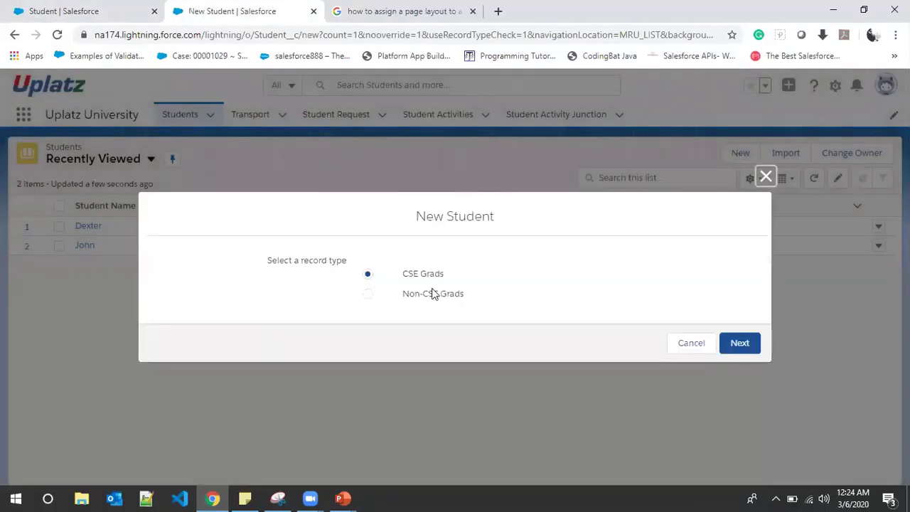
left_click(423, 296)
left_click(750, 346)
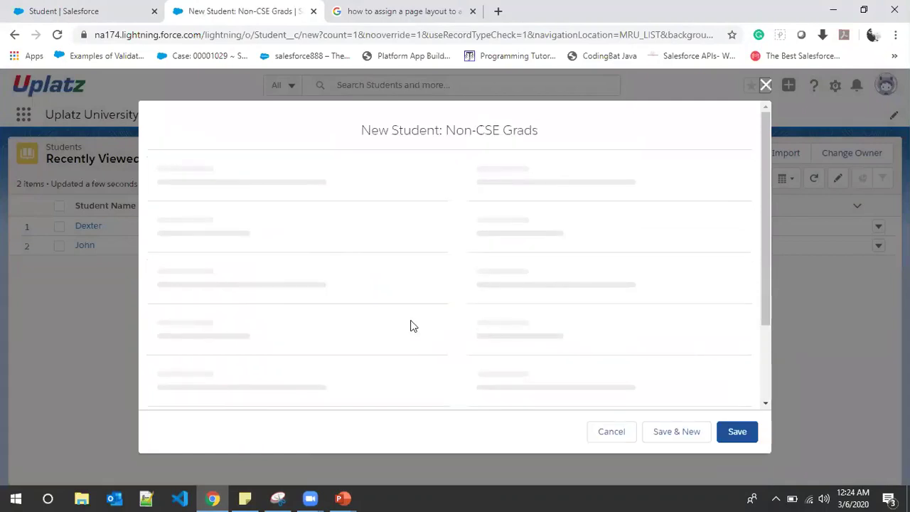
scroll(411, 321, "down", 4)
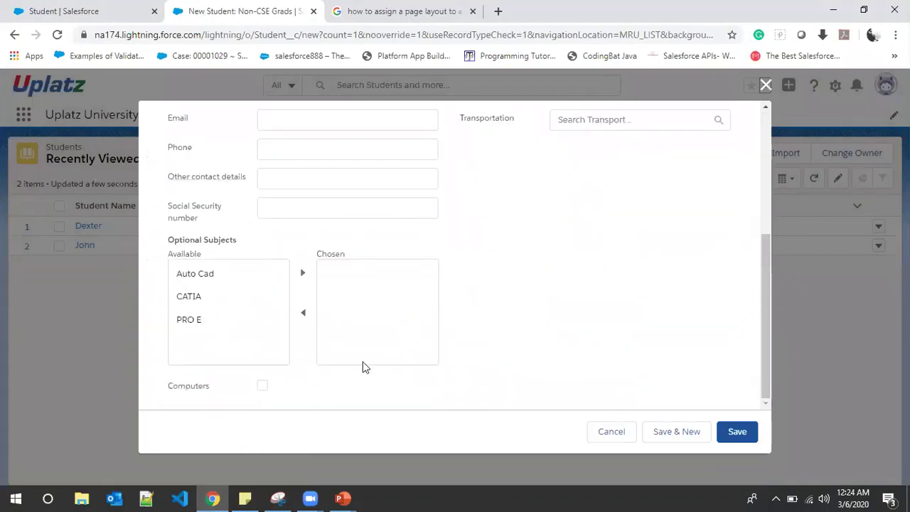
left_click(262, 386)
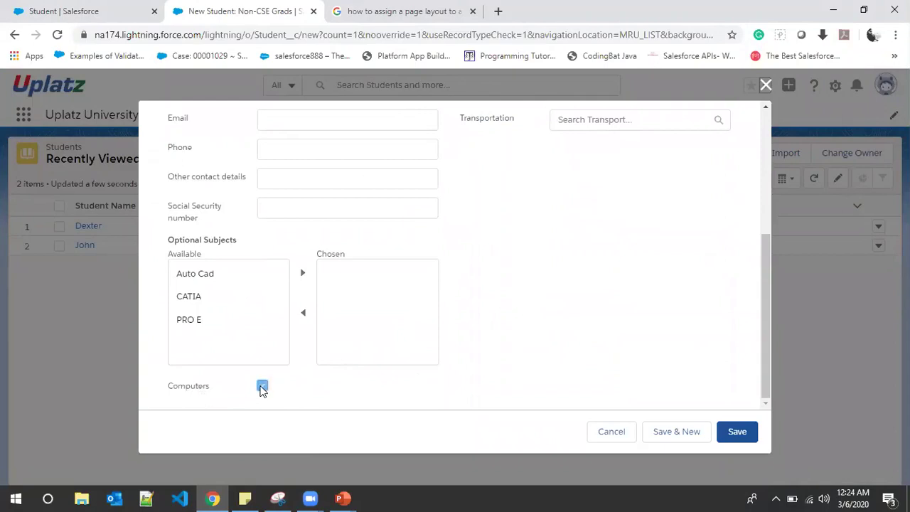
left_click(262, 386)
left_click(262, 387)
left_click(263, 387)
left_click(610, 432)
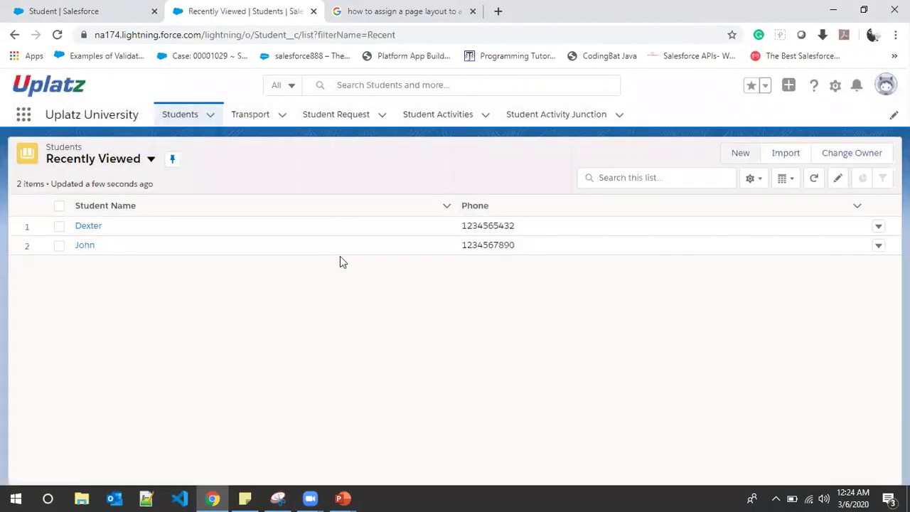
left_click(736, 159)
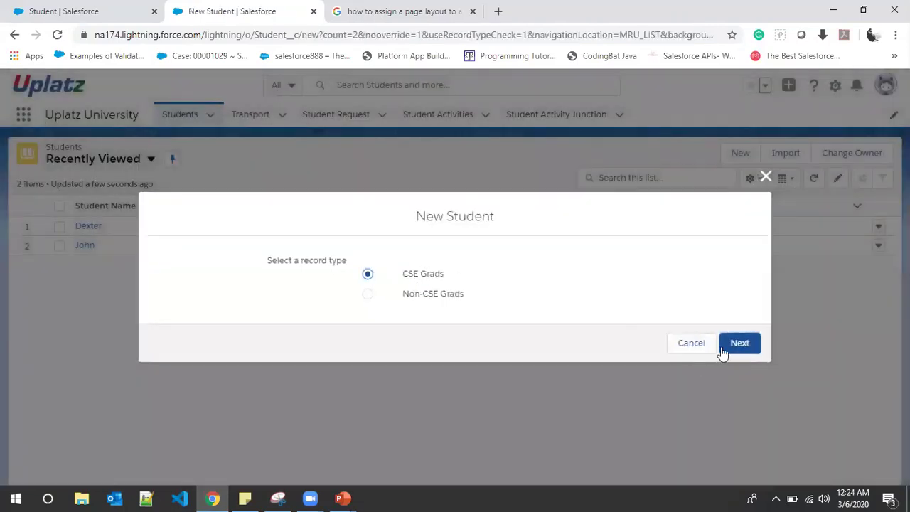
left_click(729, 346)
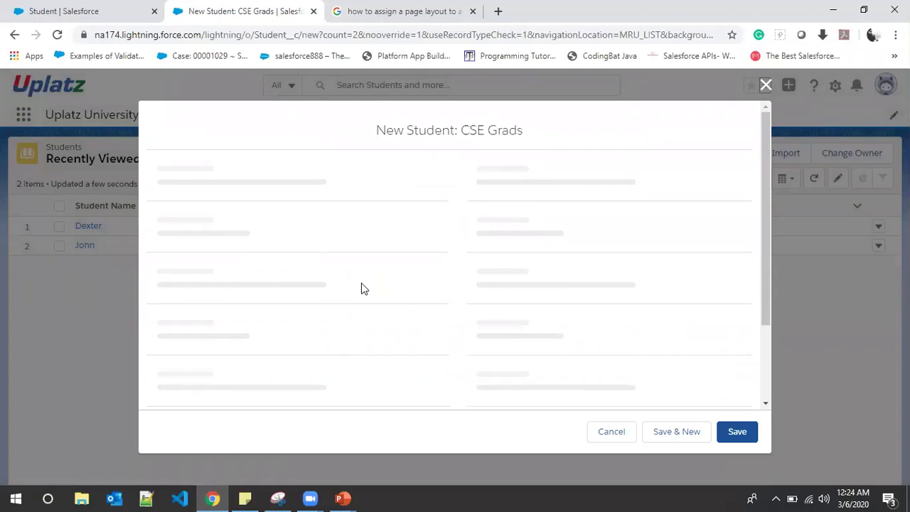
scroll(361, 287, "down", 3)
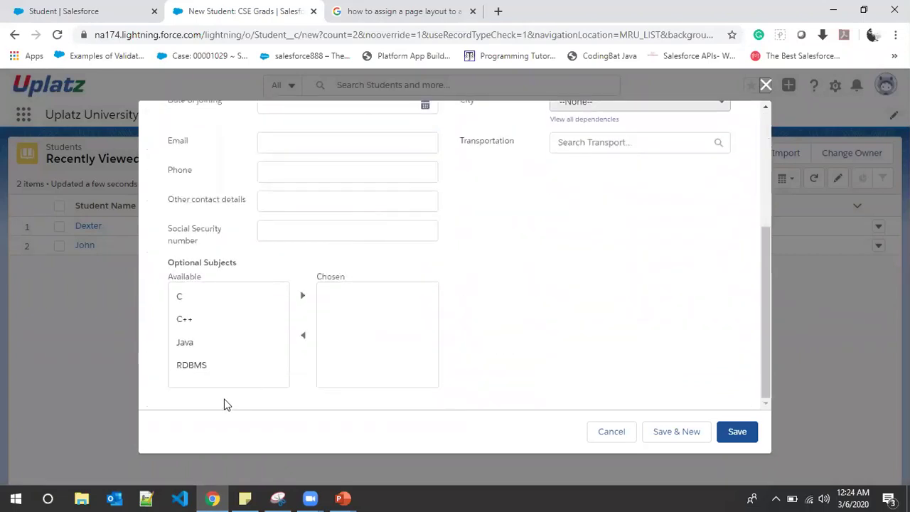
scroll(376, 409, "up", 3)
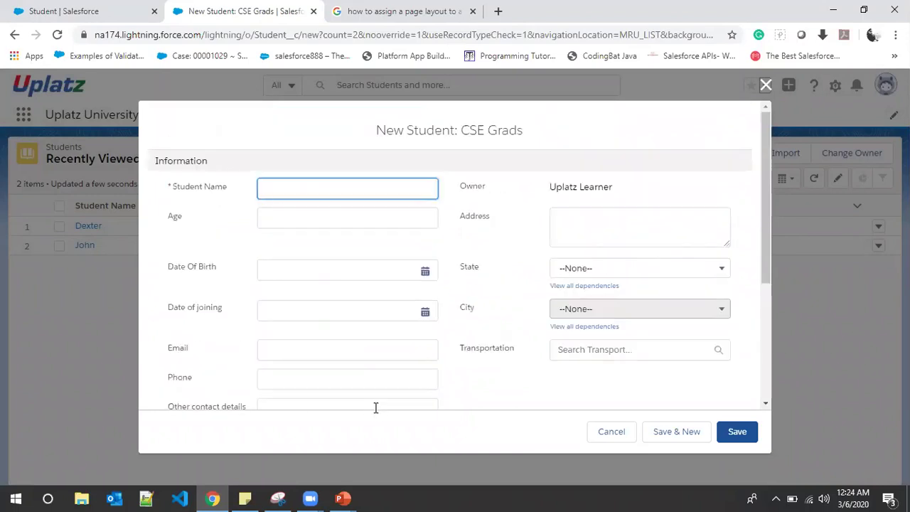
scroll(376, 408, "down", 3)
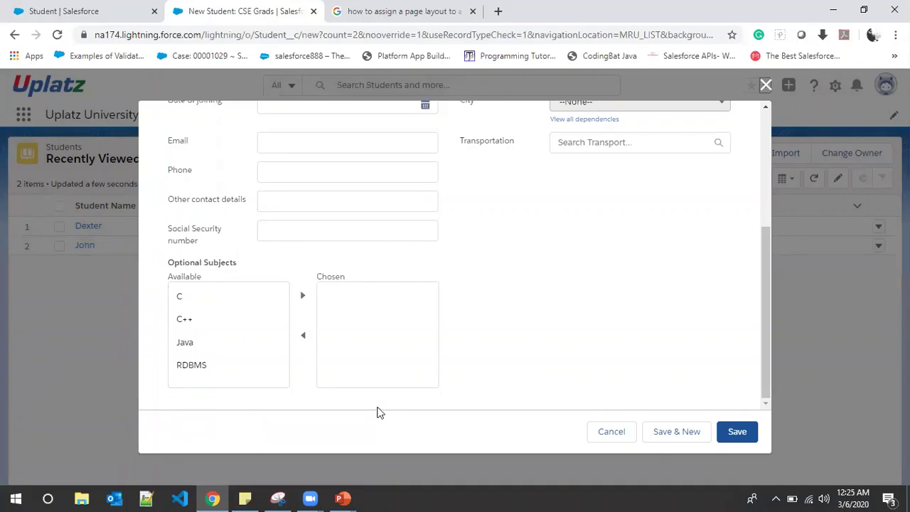
left_click(599, 433)
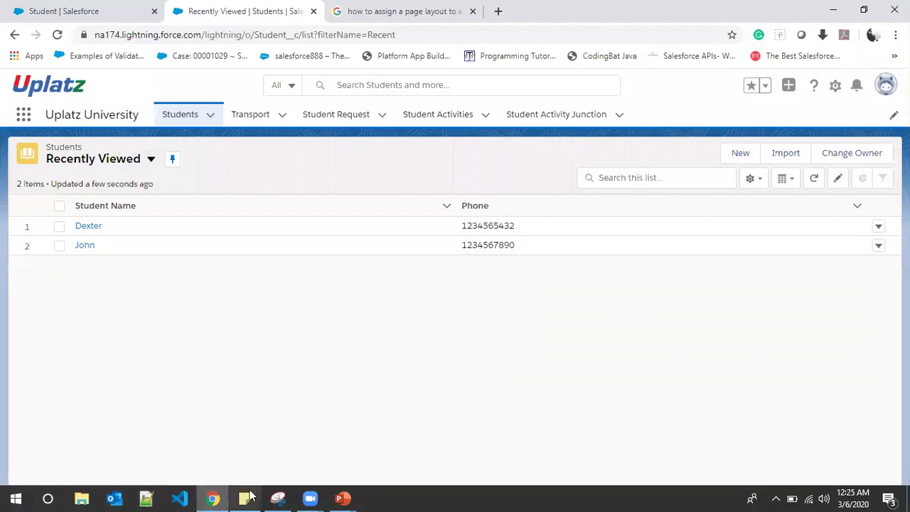
Step: Return from the Zoom meeting controls to the PowerPoint slide show on the Demo Record Types slide
left_click(313, 498)
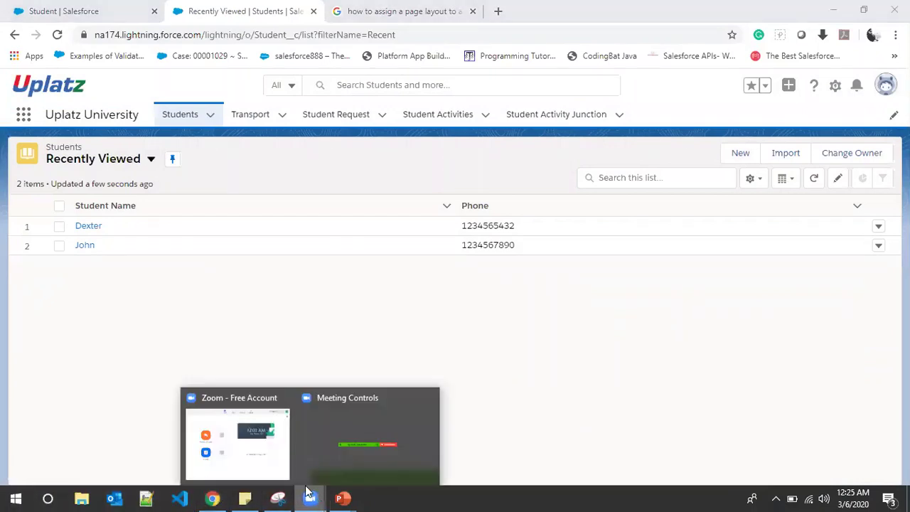
left_click(365, 445)
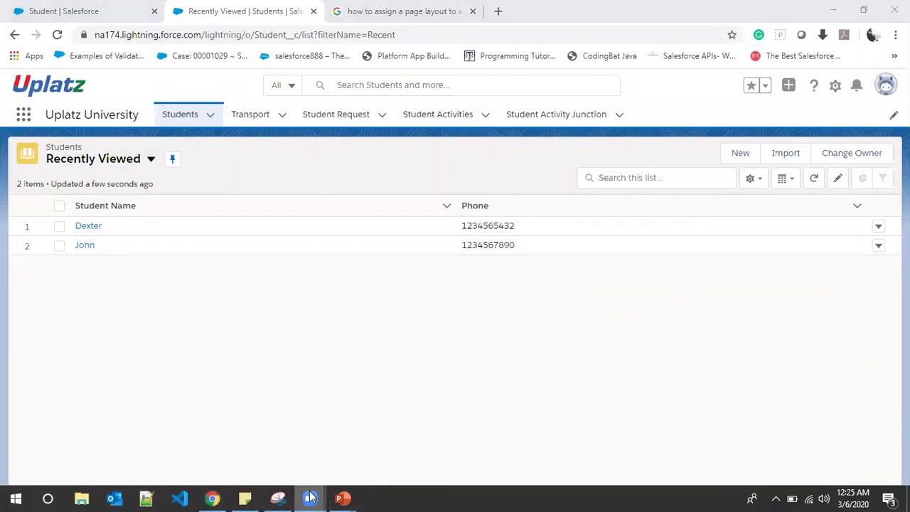
mouse_move(343, 498)
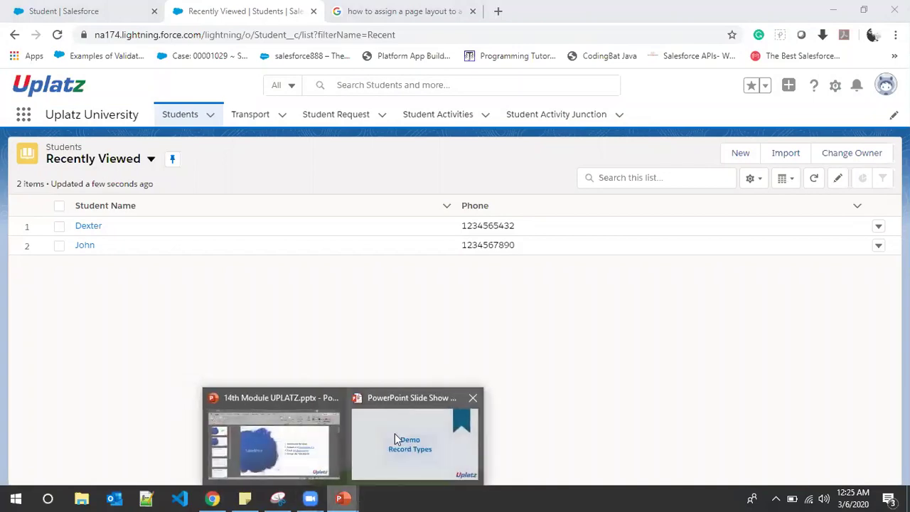
left_click(384, 461)
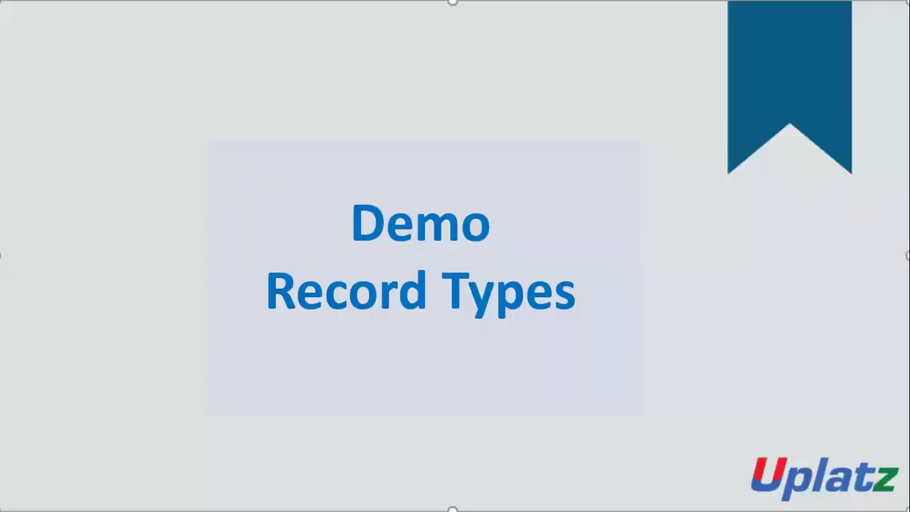